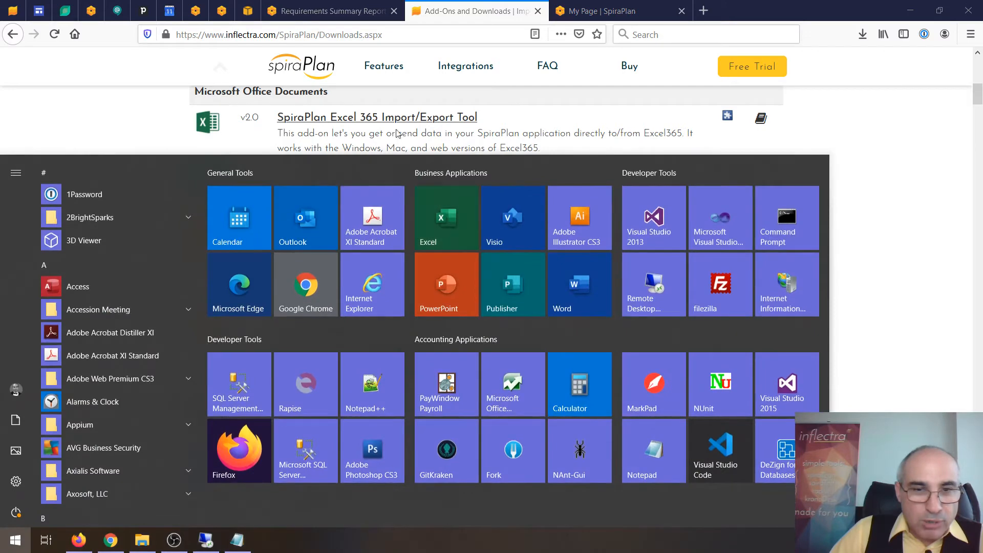
Step: View the SpiraPlan Excel 365 Import/Export Tool's store page and close it
{"action": "left_click", "coordinate": [349, 121]}
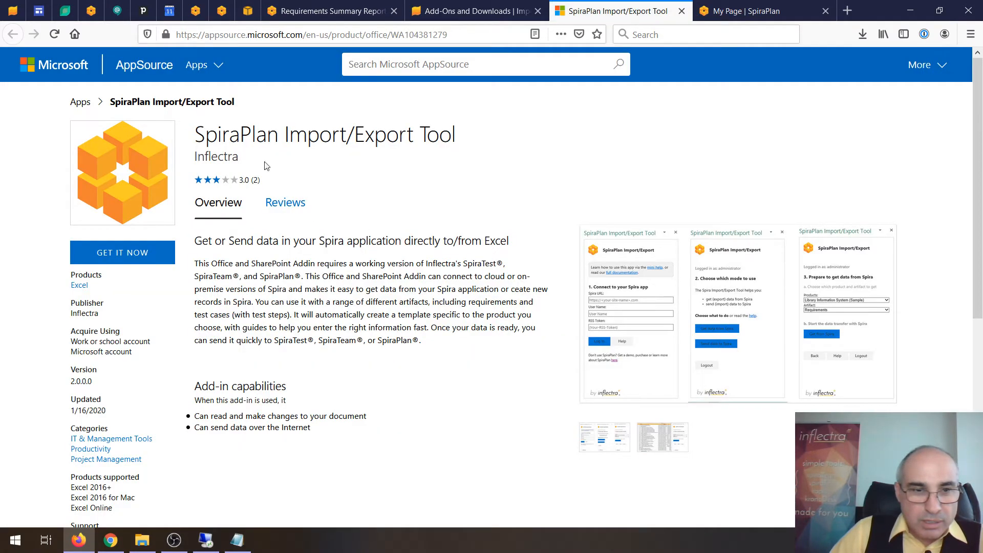
{"action": "left_click", "coordinate": [682, 11]}
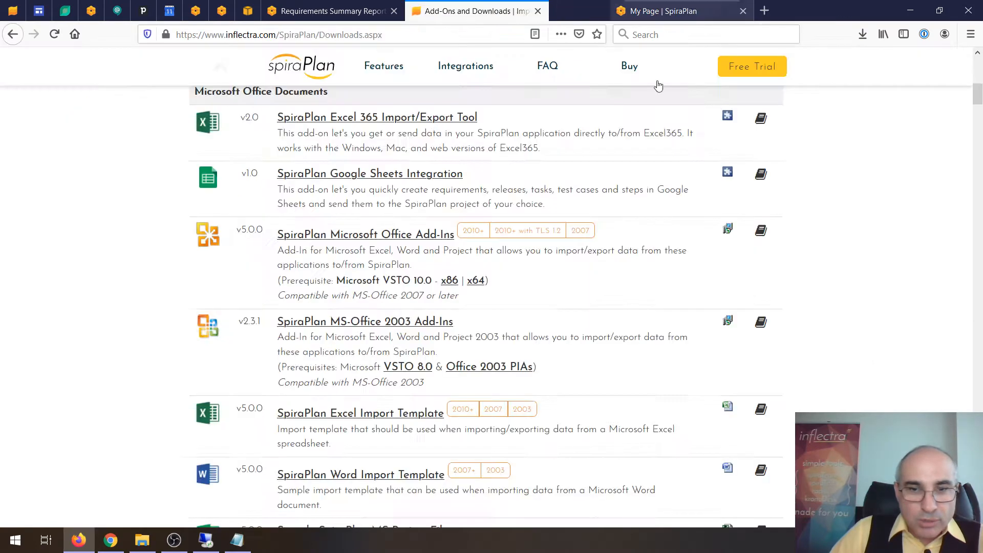
Step: Switch to Excel, create a blank workbook, and show the SpiraPlan Import/Export task pane
{"action": "left_click", "coordinate": [3, 545]}
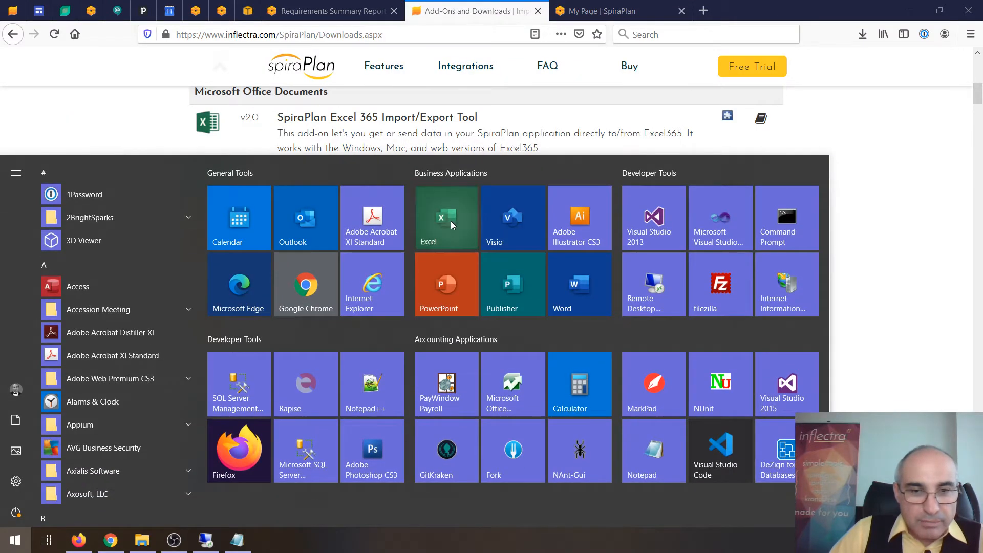
{"action": "key", "text": "Escape"}
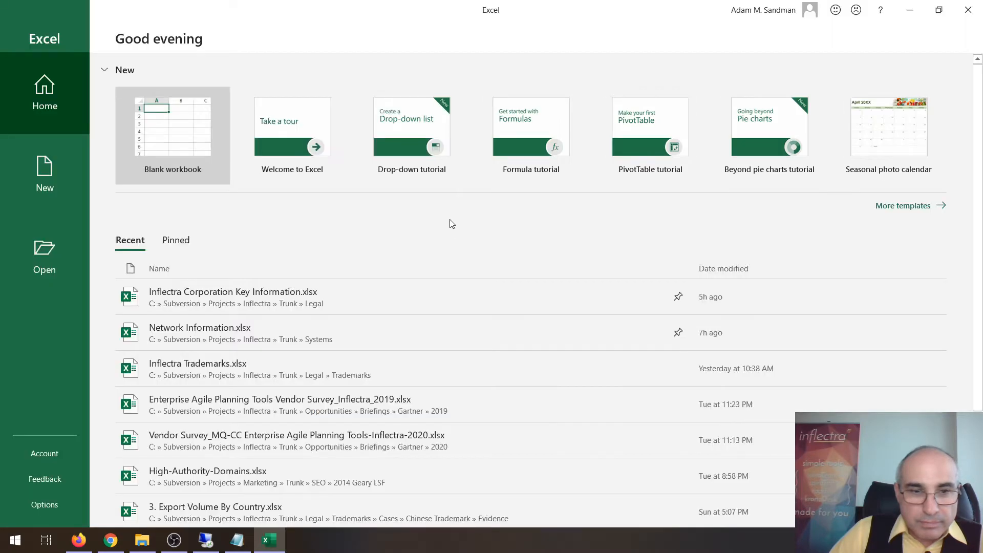
{"action": "left_click", "coordinate": [166, 125]}
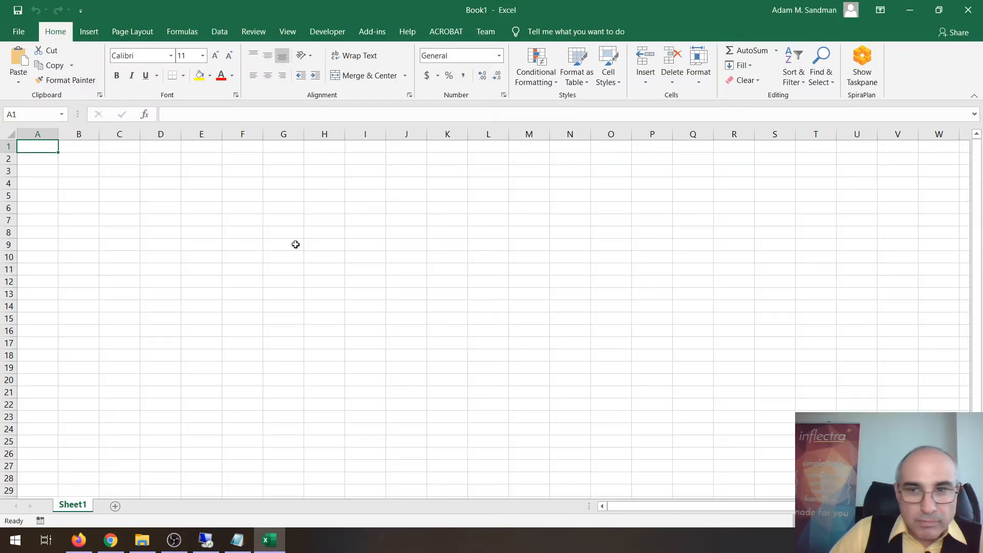
{"action": "left_click", "coordinate": [867, 69]}
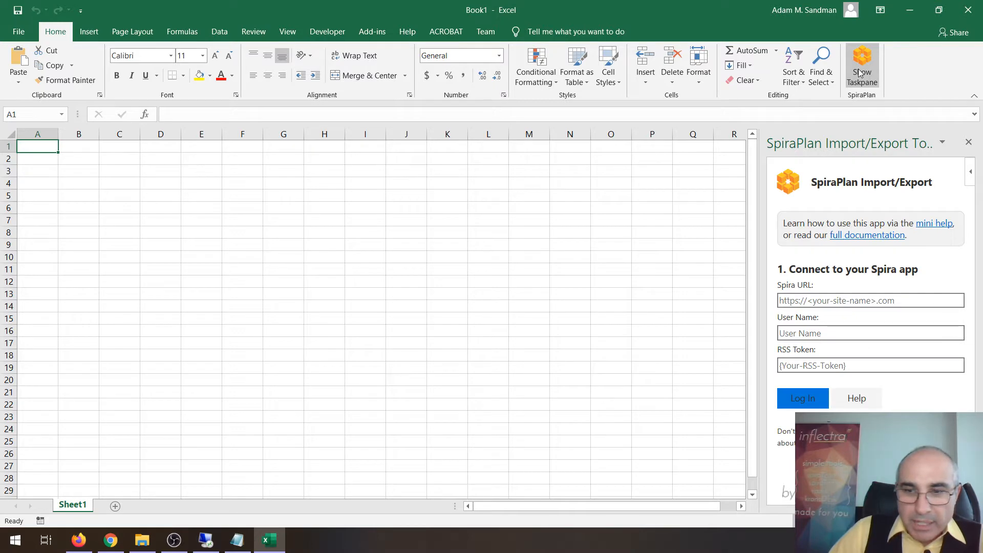
Step: Copy the SpiraPlan site address up to icon-migration-test from Firefox into the Spira URL field in Excel
{"action": "left_click", "coordinate": [78, 540]}
{"action": "left_click", "coordinate": [616, 12]}
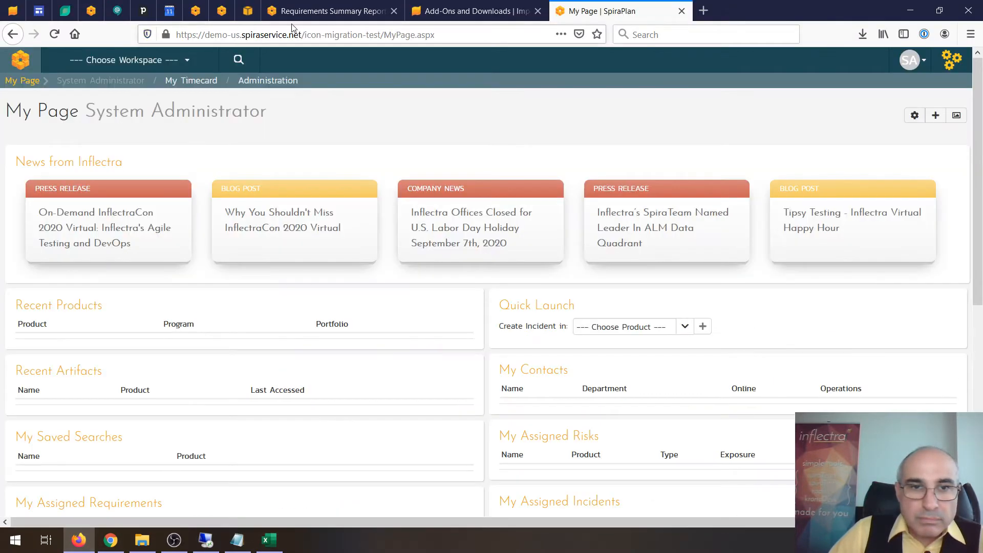
{"action": "left_click_drag", "start_coordinate": [381, 35], "coordinate": [30, 14]}
{"action": "key", "text": "ctrl+c"}
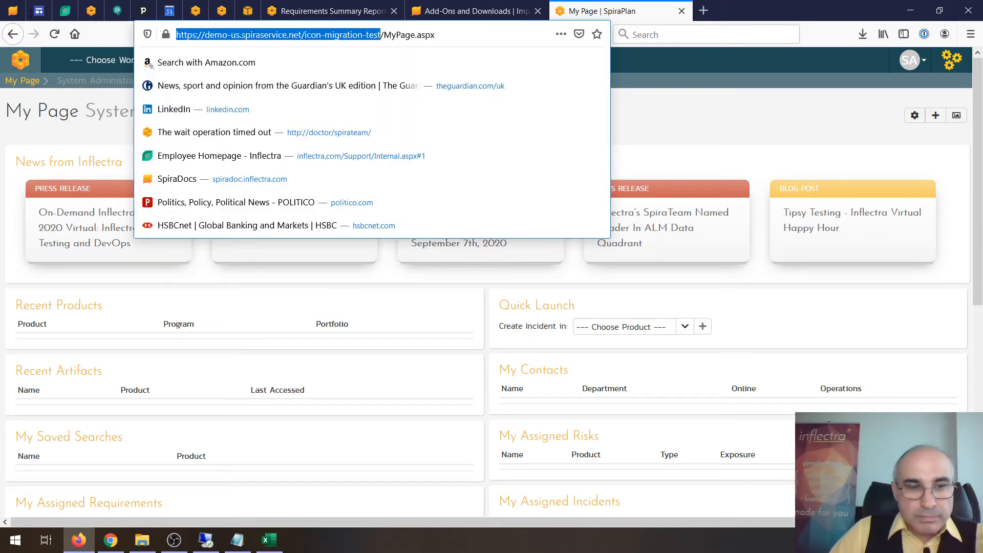
{"action": "left_click", "coordinate": [269, 540]}
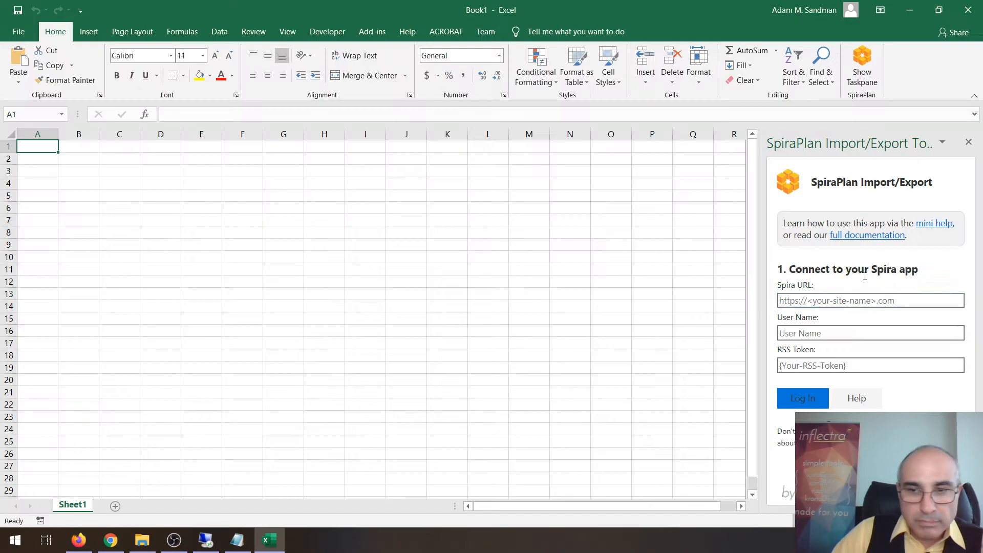
{"action": "left_click", "coordinate": [845, 300]}
{"action": "key", "text": "ctrl+v"}
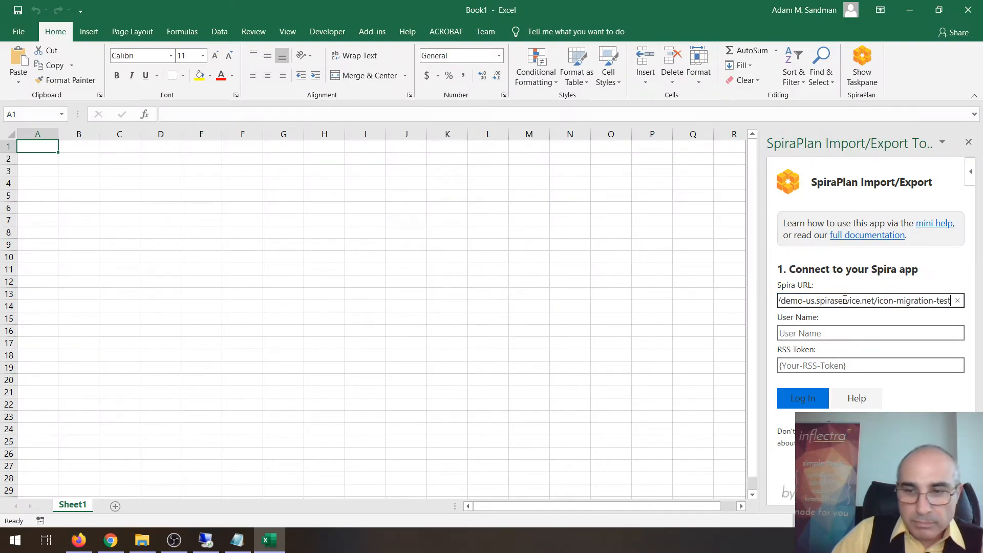
{"action": "left_click", "coordinate": [818, 333]}
{"action": "key", "text": "alt+Tab"}
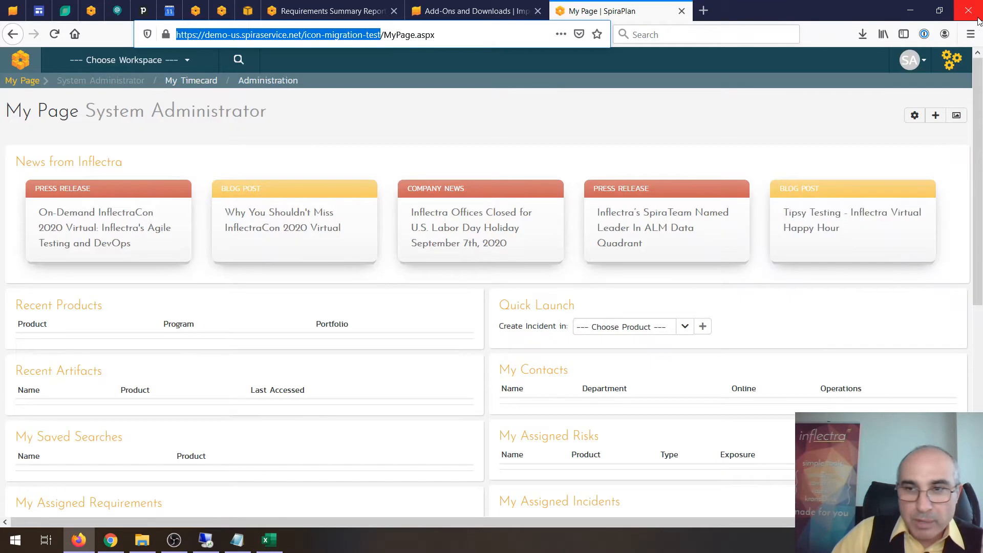
{"action": "left_click", "coordinate": [951, 60]}
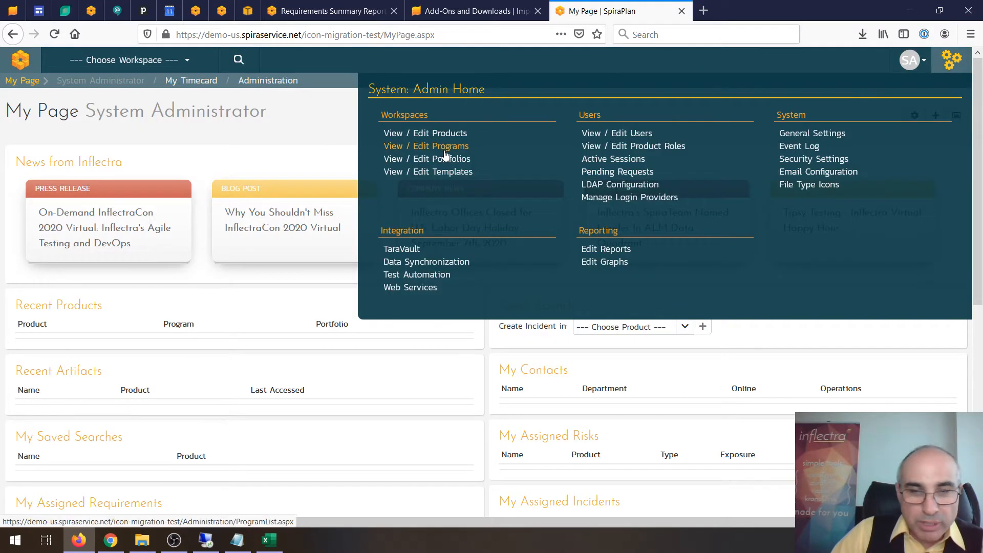
{"action": "key", "text": "alt+Tab"}
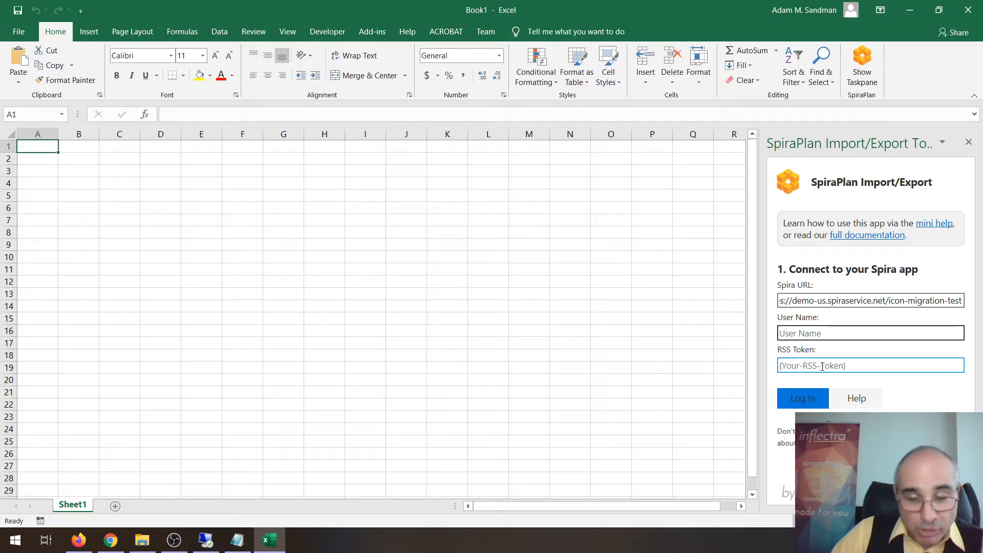
{"action": "key", "text": "alt+Tab"}
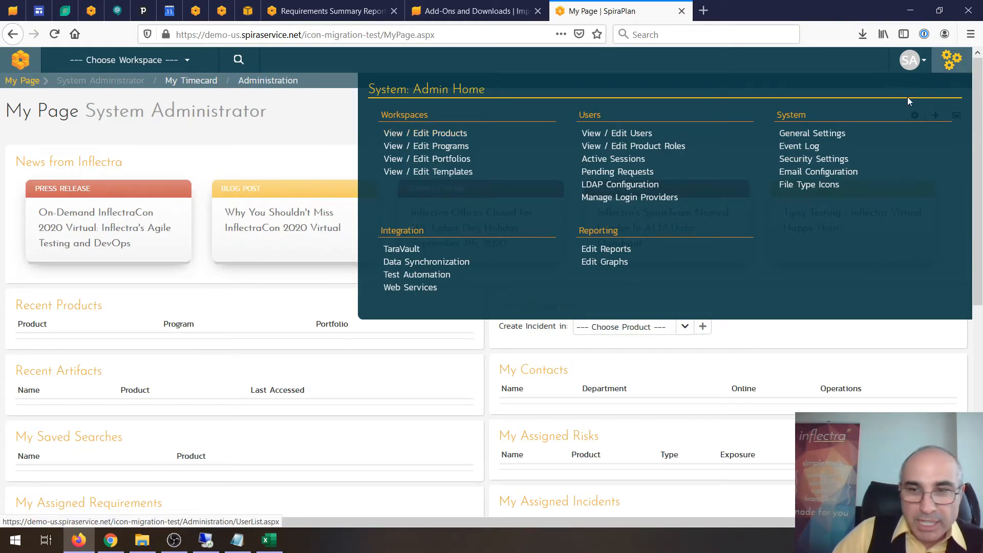
{"action": "left_click", "coordinate": [914, 62]}
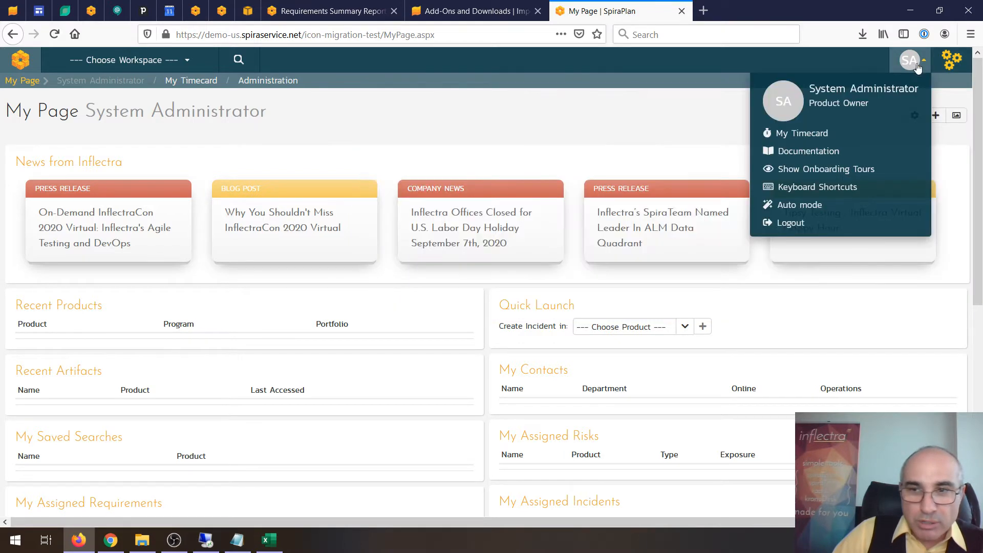
{"action": "left_click", "coordinate": [837, 103]}
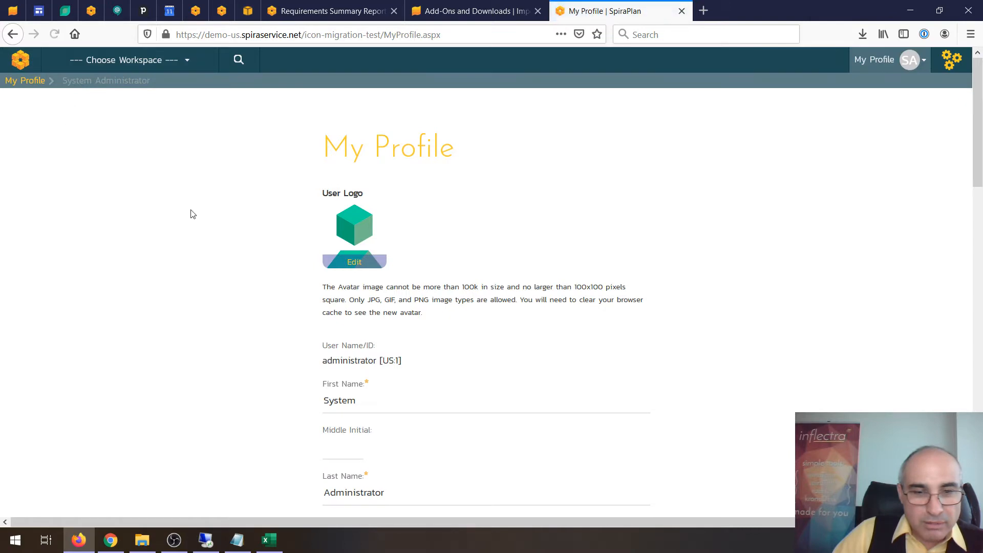
Step: Enable RSS feeds in the SpiraPlan profile and save the change
{"action": "scroll", "coordinate": [190, 210], "scroll_direction": "down", "scroll_amount": 8}
{"action": "left_click", "coordinate": [343, 243]}
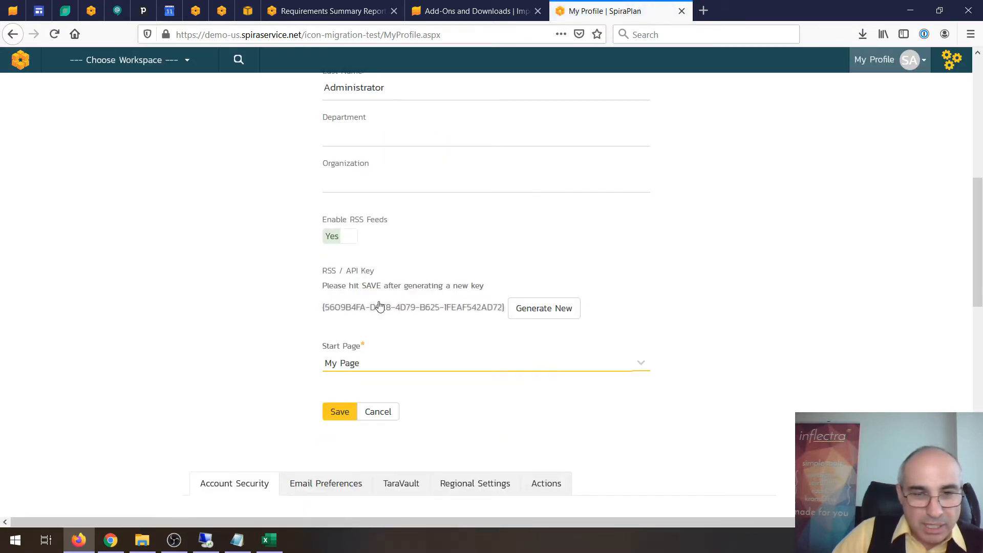
{"action": "left_click", "coordinate": [340, 413]}
{"action": "mouse_move", "coordinate": [376, 350]}
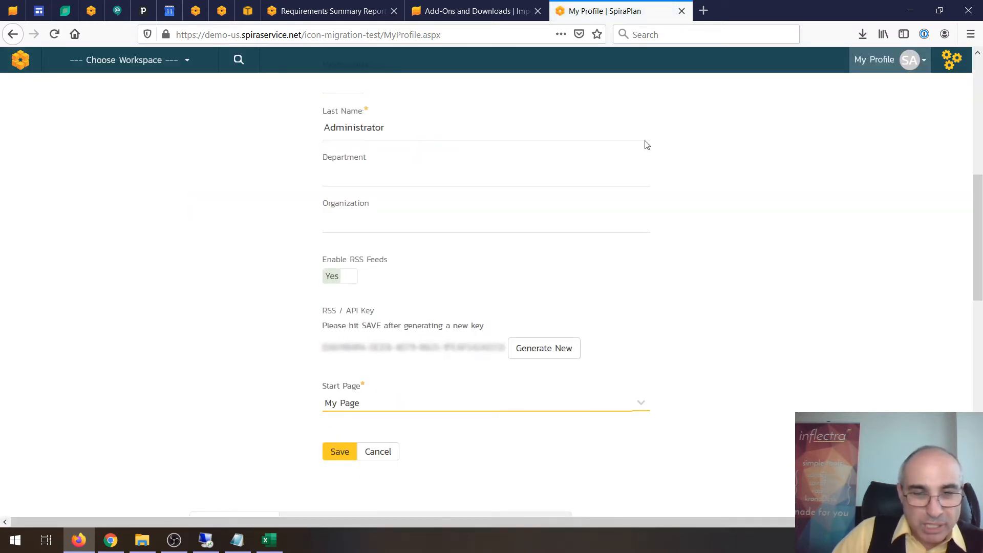
Step: Switch to Excel and log in to Spira with user name administrator and the account's RSS token
{"action": "left_click", "coordinate": [261, 544]}
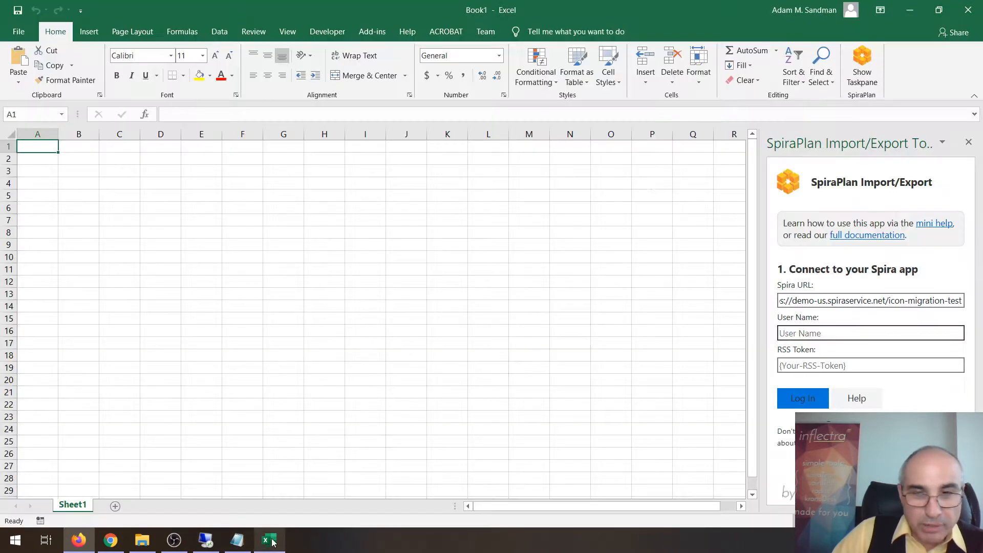
{"action": "type", "text": "ad"}
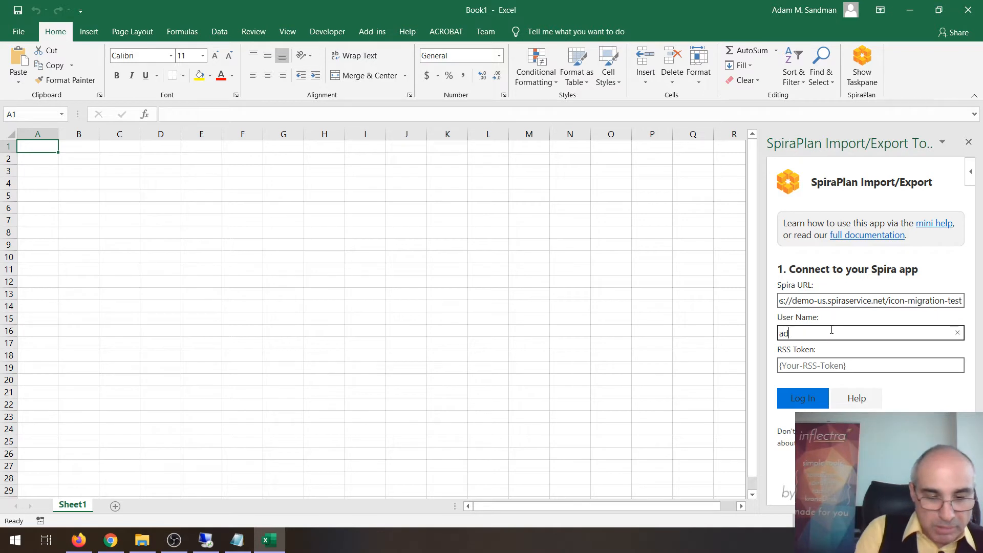
{"action": "type", "text": "ministrator"}
{"action": "key", "text": "Tab"}
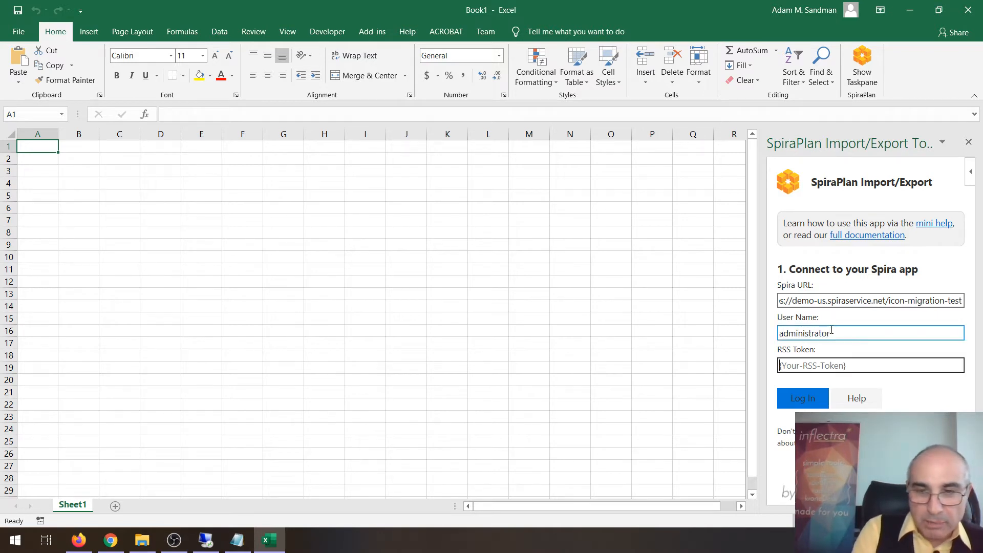
{"action": "key", "text": "ctrl+v"}
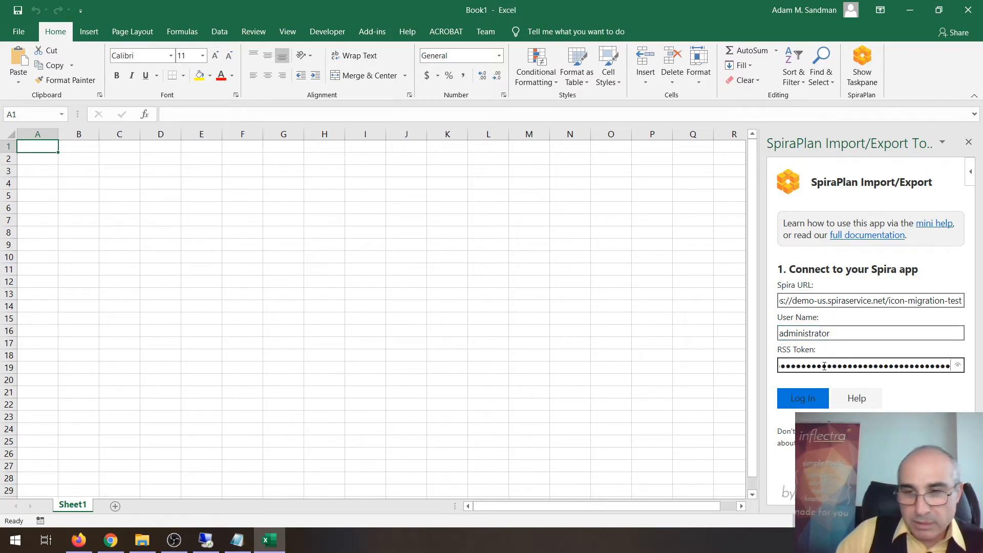
{"action": "left_click", "coordinate": [791, 399]}
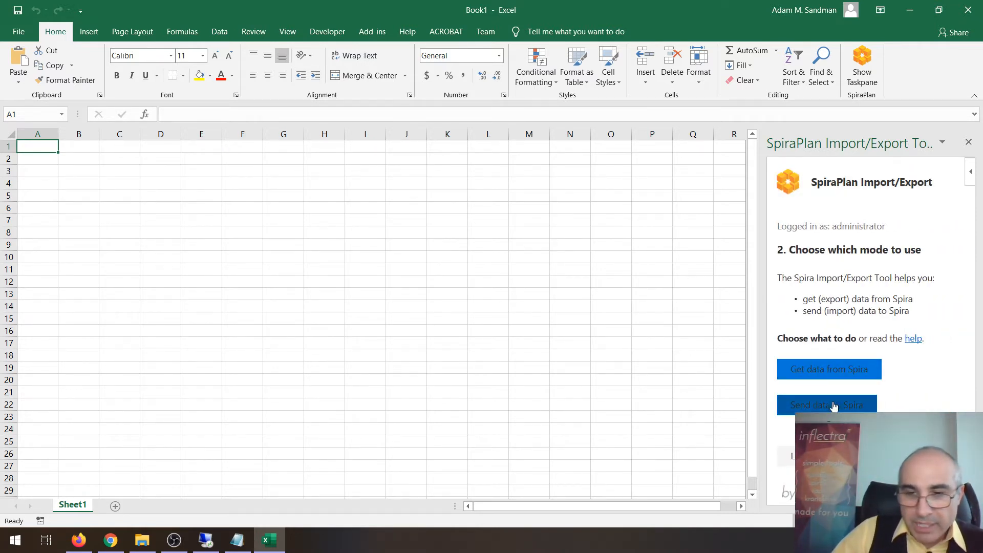
Step: Choose to send data to Spira and prepare the sheet for Requirements in Sample Empty Product 1
{"action": "left_click", "coordinate": [857, 406]}
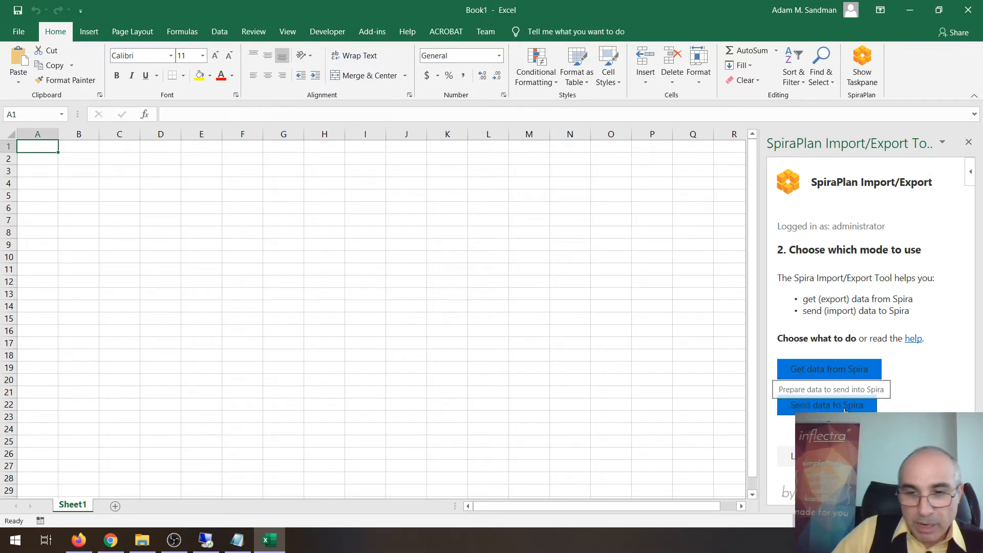
{"action": "left_click", "coordinate": [871, 305]}
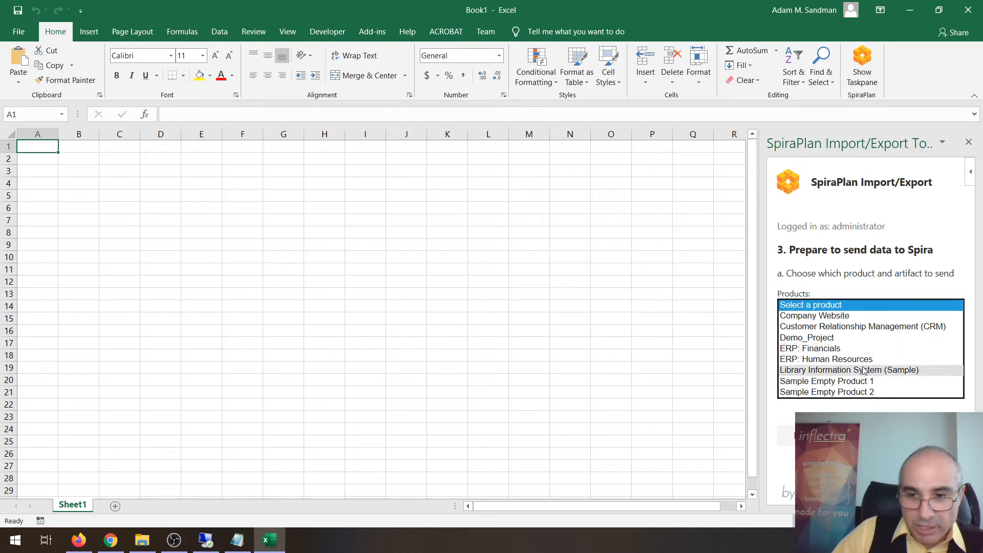
{"action": "left_click", "coordinate": [863, 382]}
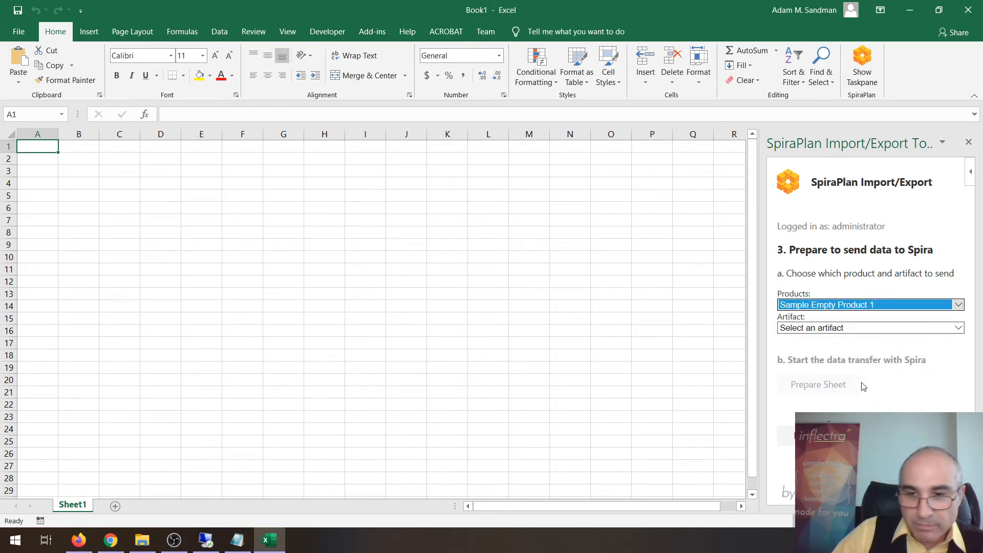
{"action": "left_click", "coordinate": [833, 330]}
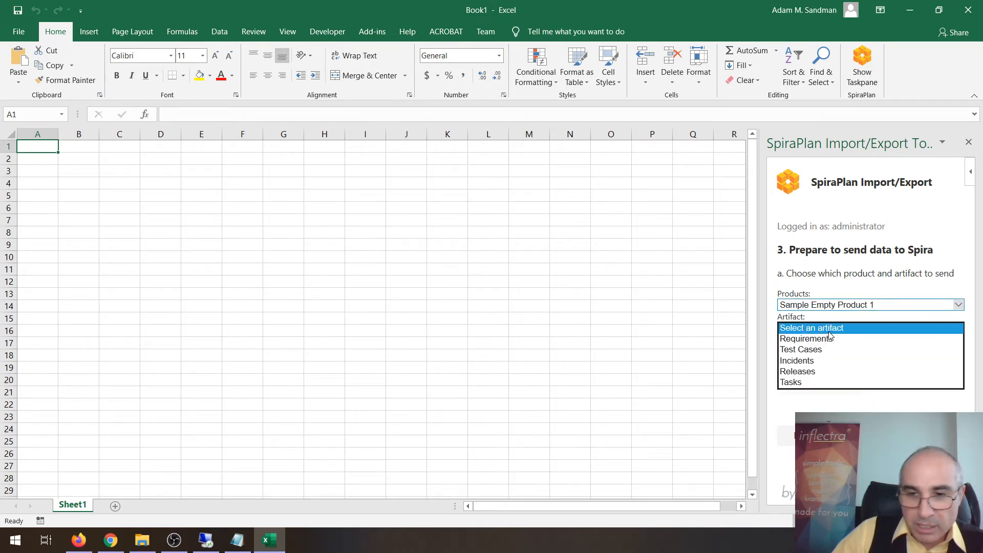
{"action": "left_click", "coordinate": [807, 340]}
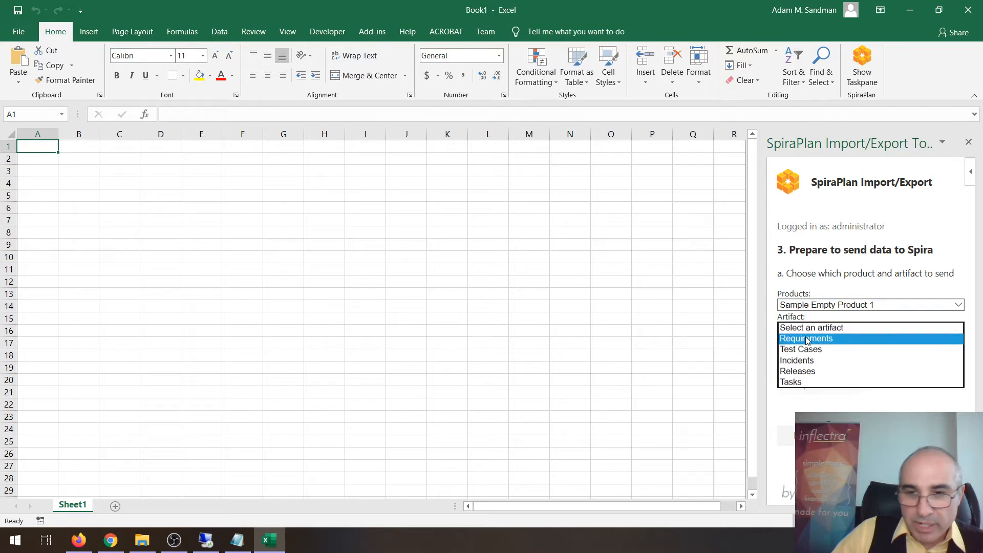
{"action": "left_click", "coordinate": [834, 384]}
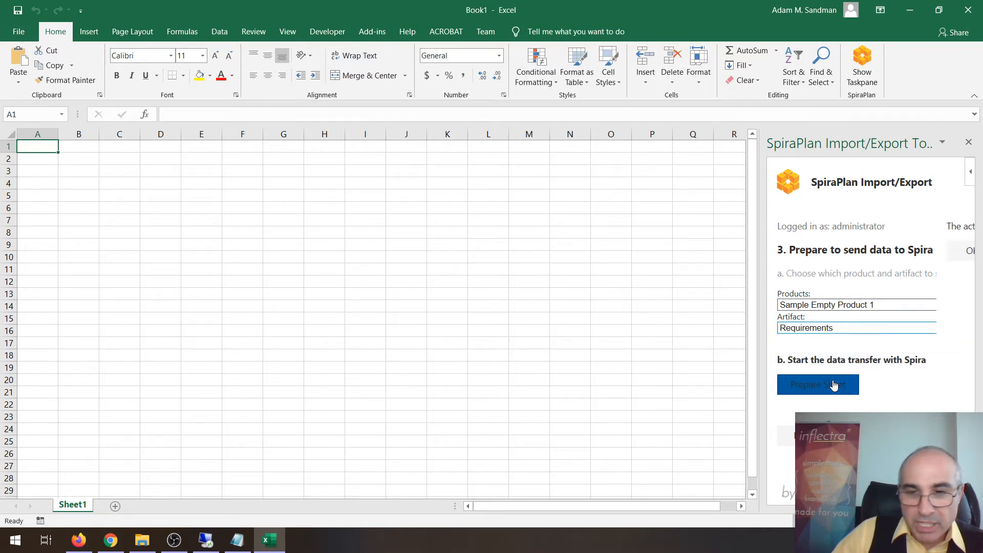
{"action": "left_click", "coordinate": [813, 251]}
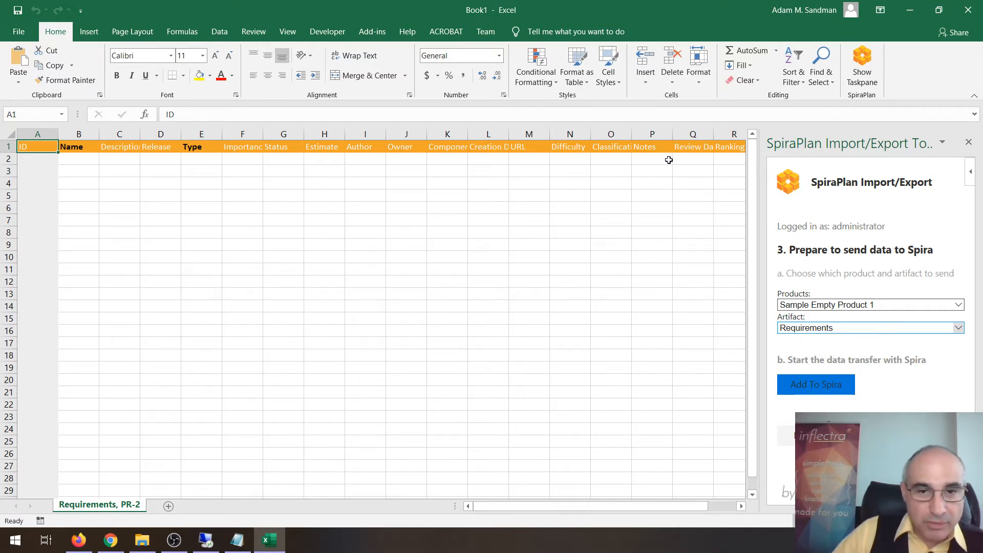
Step: Enter "Functional Requirements" as the first requirement's name in cell B2
{"action": "left_click", "coordinate": [76, 157]}
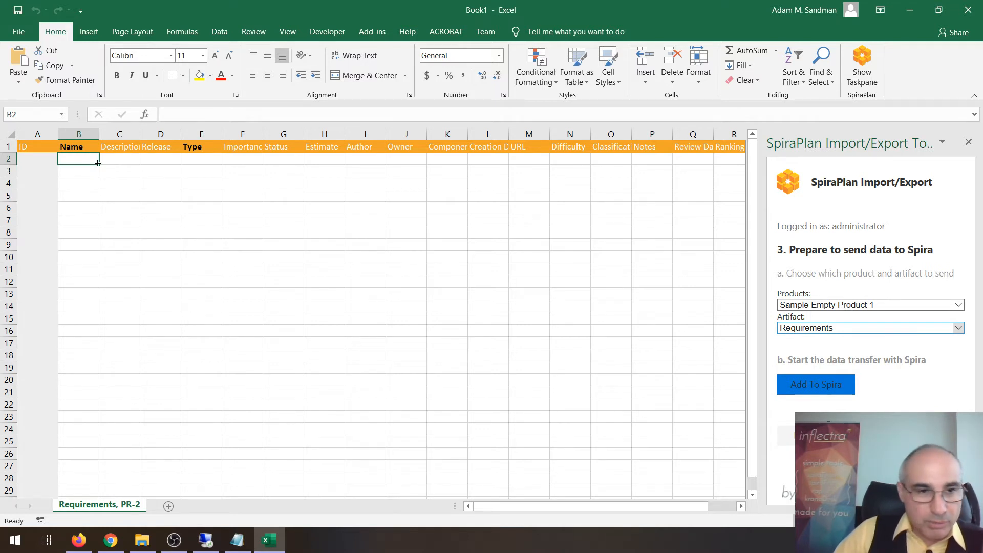
{"action": "type", "text": "Requi"}
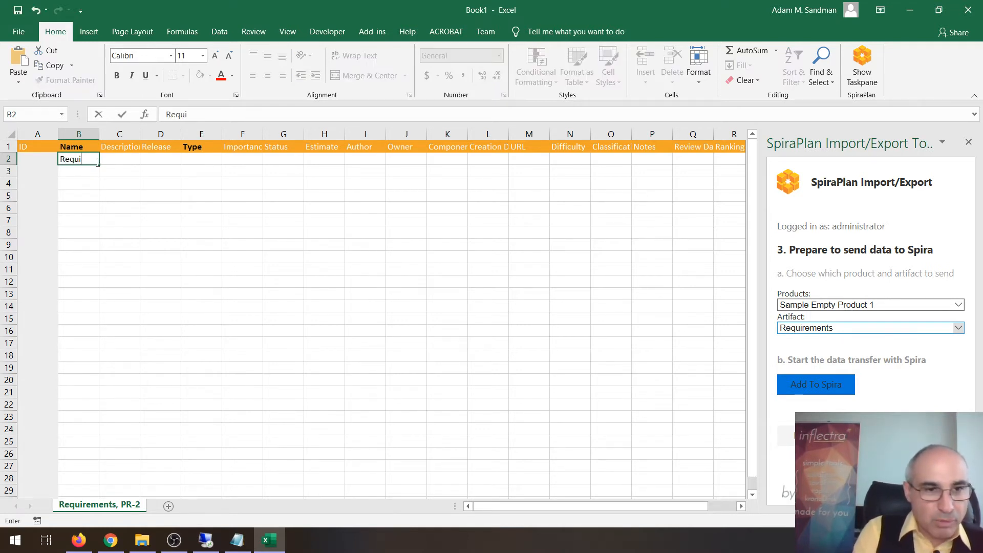
{"action": "type", "text": "rement 1"}
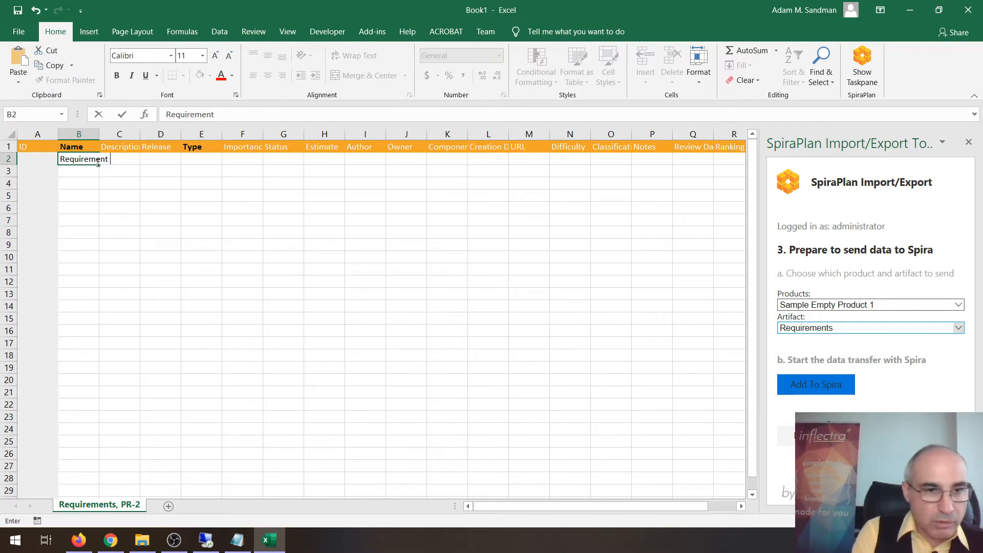
{"action": "key", "text": "BackSpace"}
{"action": "key", "text": "BackSpace"}
{"action": "key", "text": "BackSpace"}
{"action": "key", "text": "BackSpace"}
{"action": "key", "text": "BackSpace"}
{"action": "key", "text": "BackSpace"}
{"action": "key", "text": "BackSpace"}
{"action": "key", "text": "BackSpace"}
{"action": "key", "text": "BackSpace"}
{"action": "key", "text": "BackSpace"}
{"action": "key", "text": "BackSpace"}
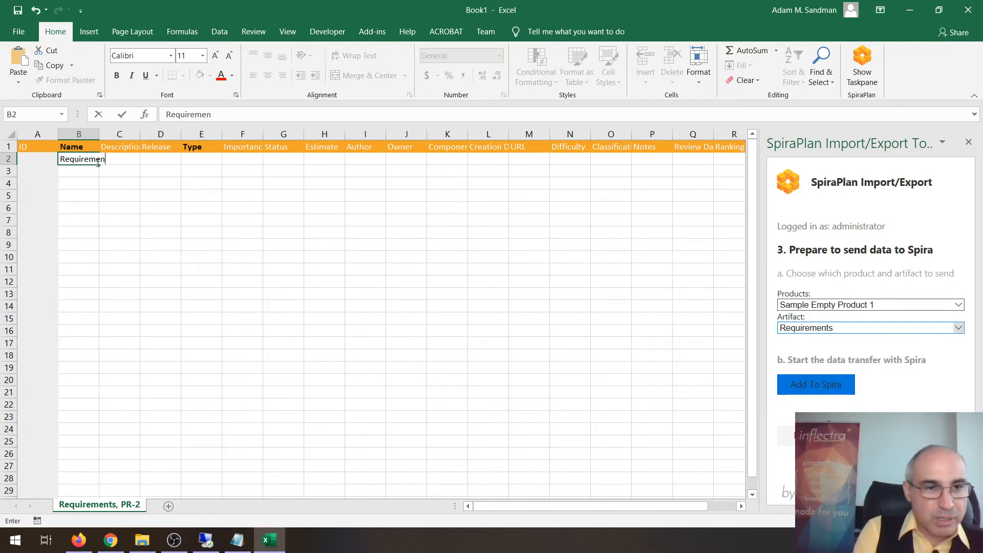
{"action": "type", "text": "Functional"}
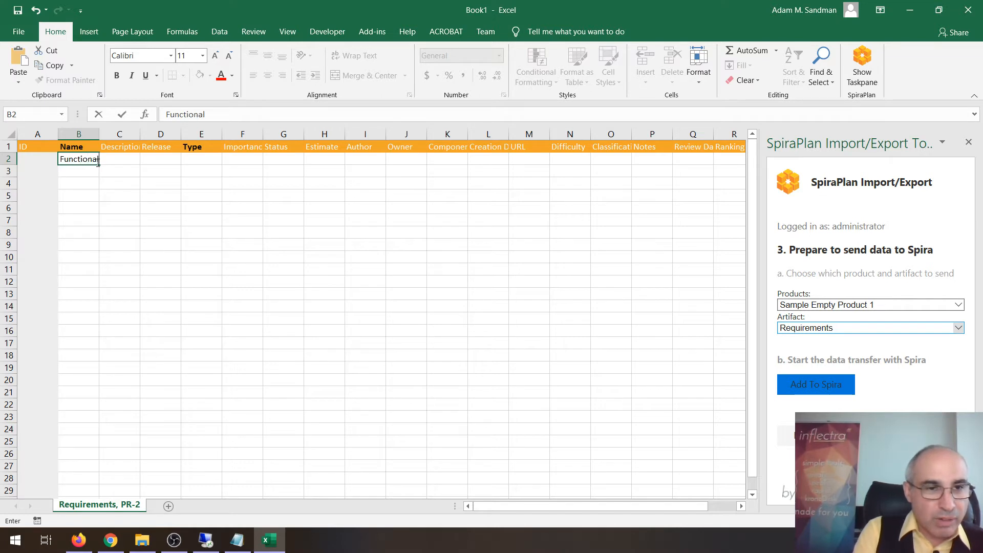
{"action": "type", "text": " Requirements"}
{"action": "key", "text": "Return"}
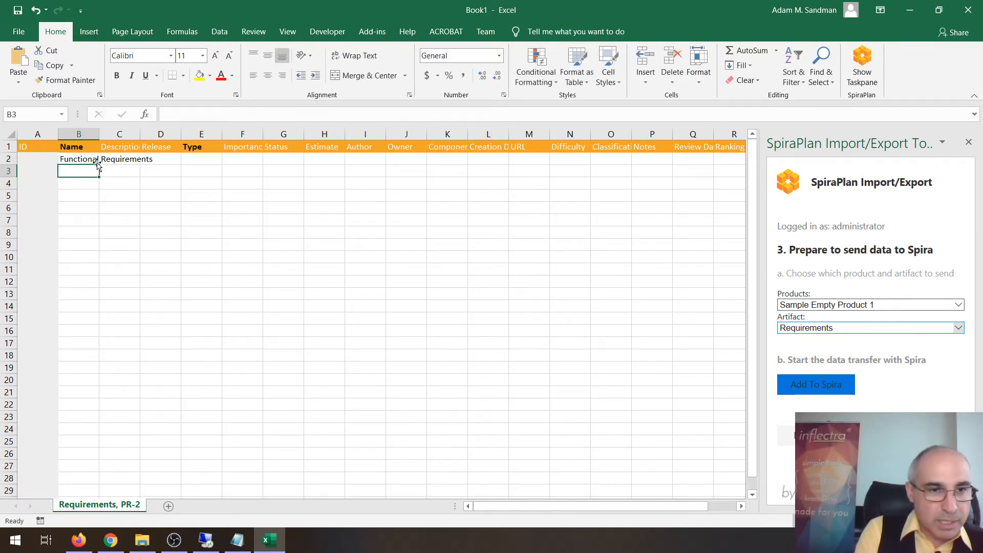
Step: Enter the names "System needs to let you login" in B3 and "System needs to let you logout" in B4
{"action": "type", "text": "System"}
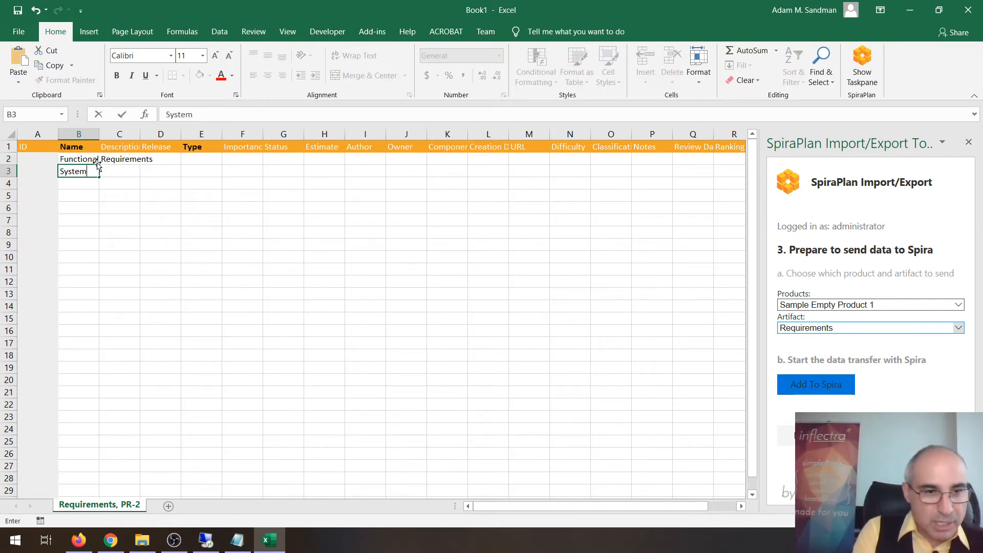
{"action": "type", "text": " needs "}
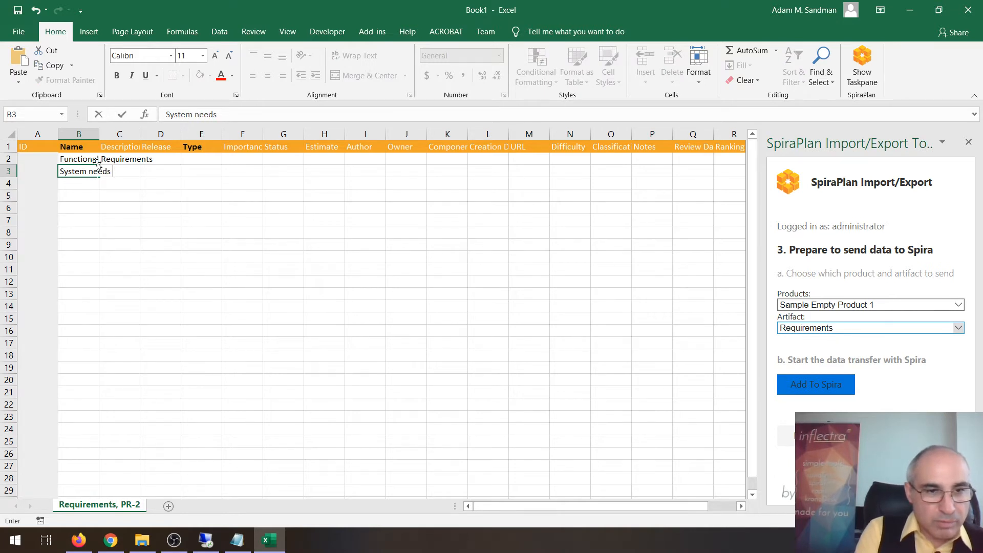
{"action": "type", "text": "to let you login"}
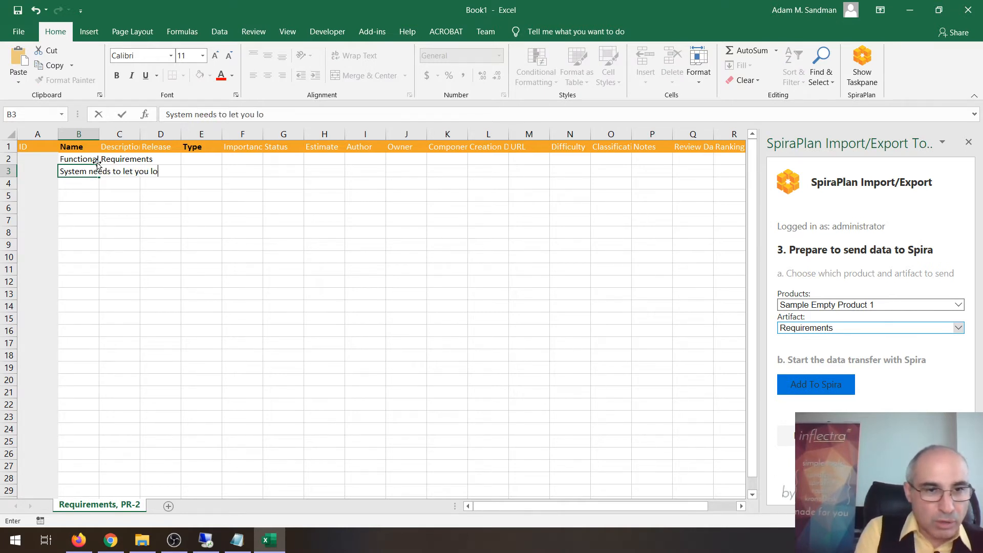
{"action": "key", "text": "Return"}
{"action": "type", "text": "System needs "}
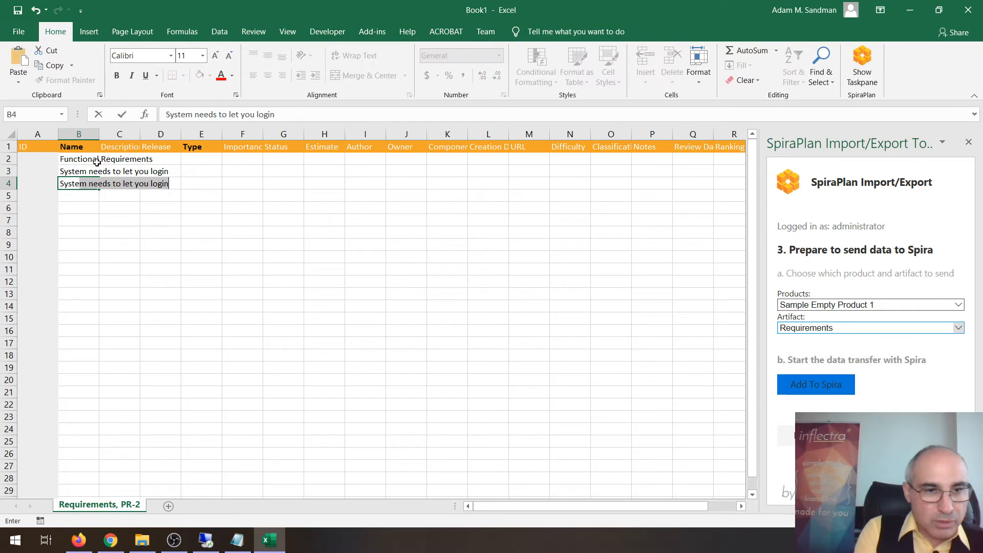
{"action": "type", "text": "to le"}
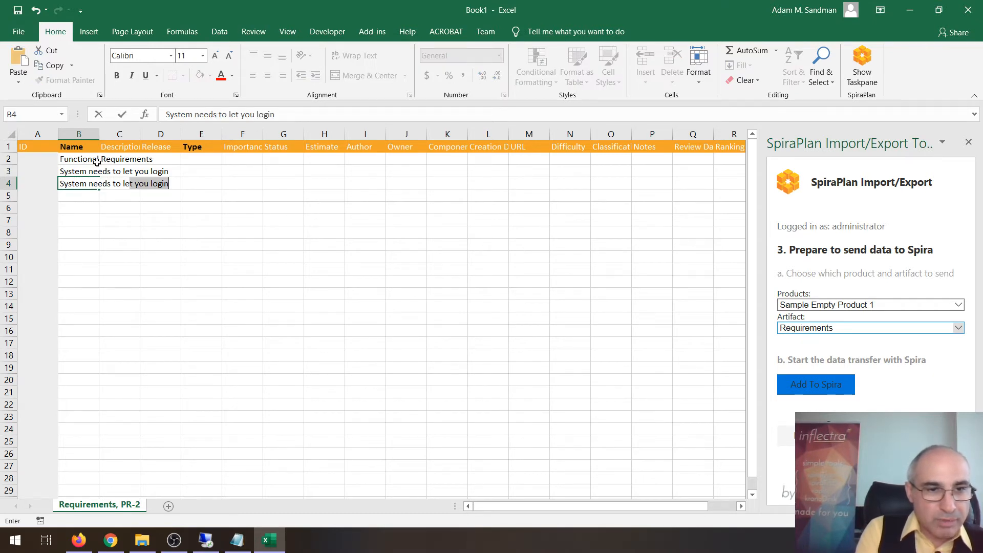
{"action": "type", "text": "t you log"}
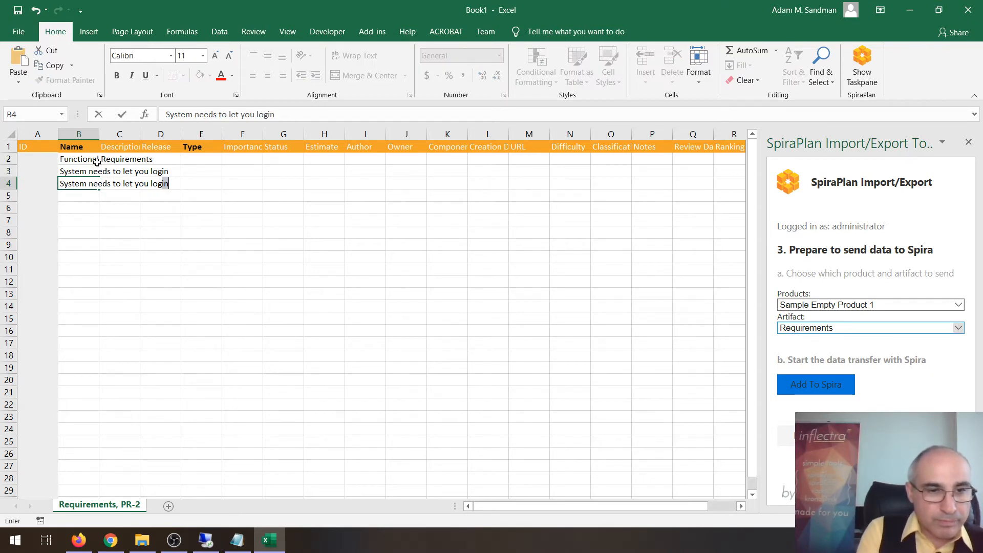
{"action": "type", "text": "out"}
{"action": "key", "text": "Return"}
Step: Enter the requirement name "Need to have error handling" in cell B5
{"action": "type", "text": "Er"}
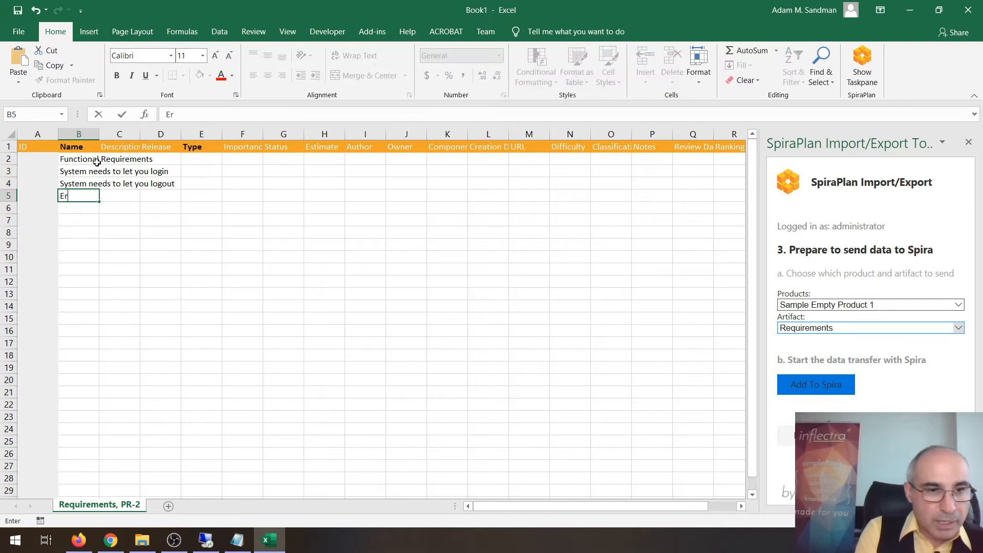
{"action": "key", "text": "BackSpace"}
{"action": "key", "text": "BackSpace"}
{"action": "type", "text": "Need"}
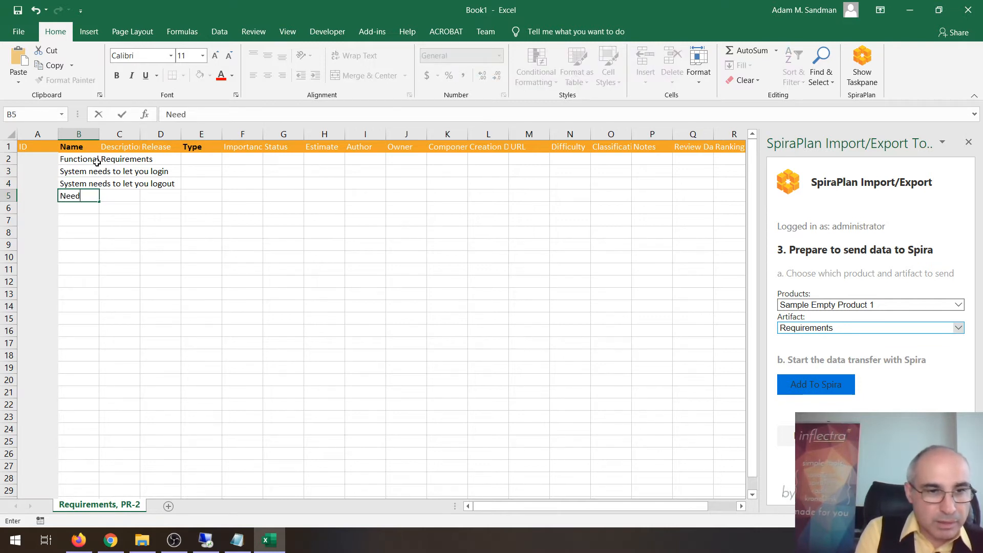
{"action": "type", "text": " to have error handl"}
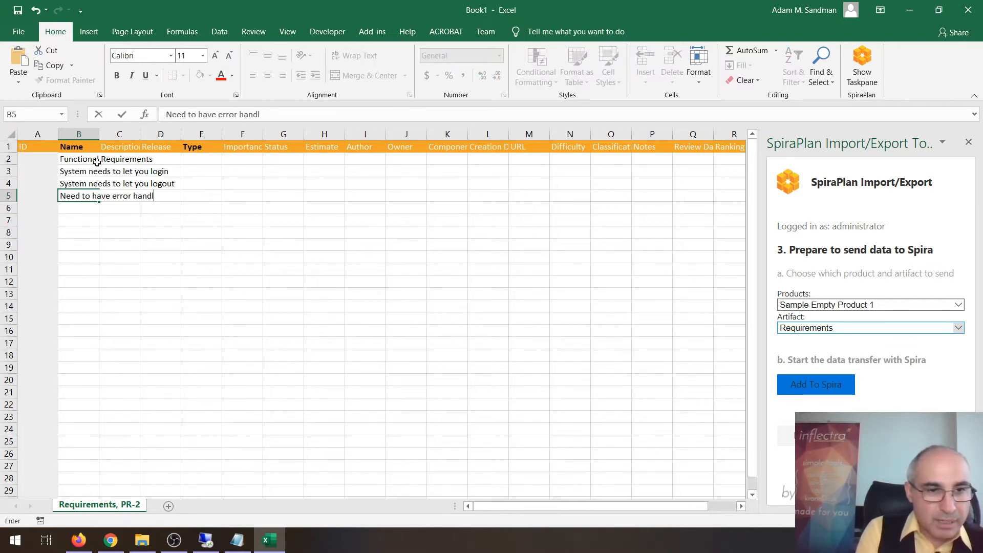
{"action": "type", "text": "ing"}
{"action": "key", "text": "Return"}
Step: Enter the requirement name "Need to have email notifications" in cell B6
{"action": "type", "text": "N"}
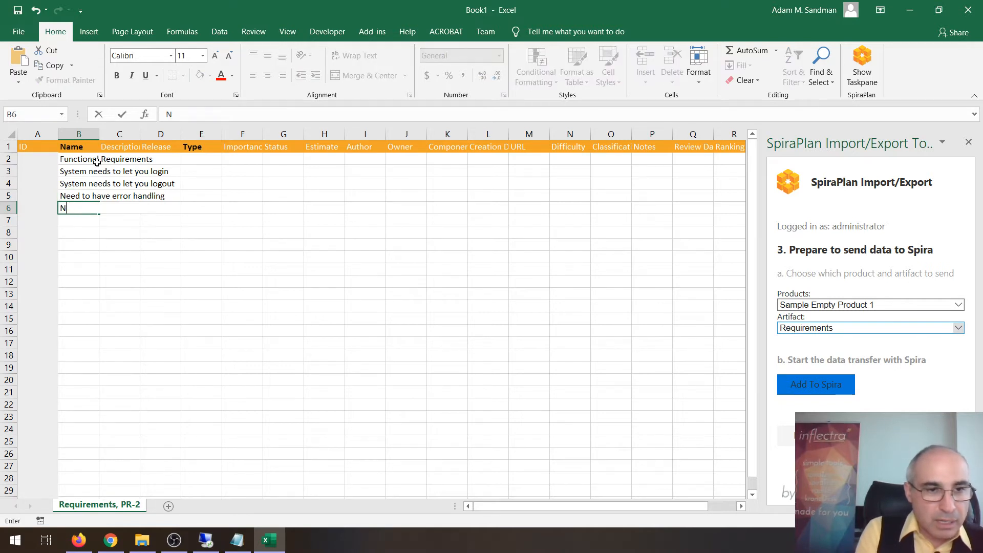
{"action": "type", "text": "need to have email"}
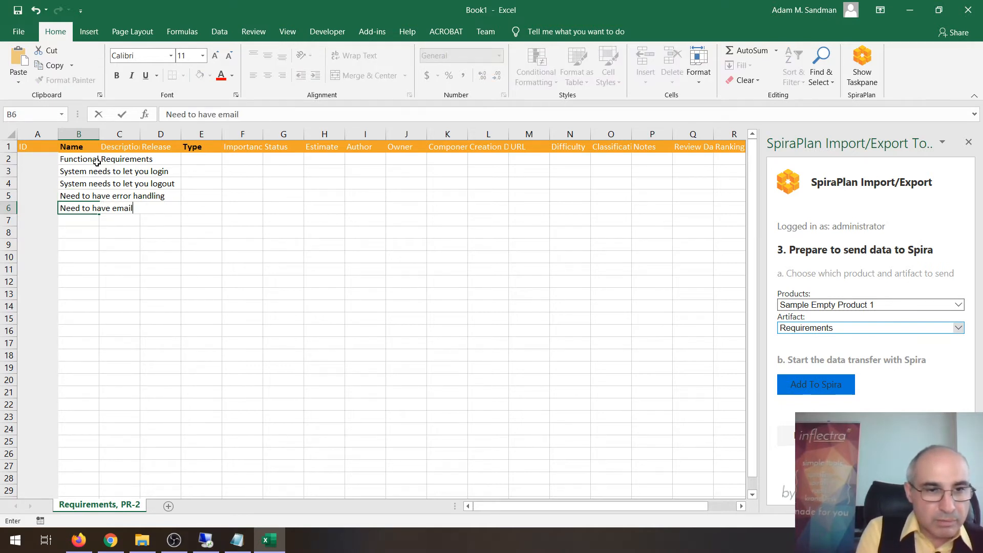
{"action": "type", "text": " notiri"}
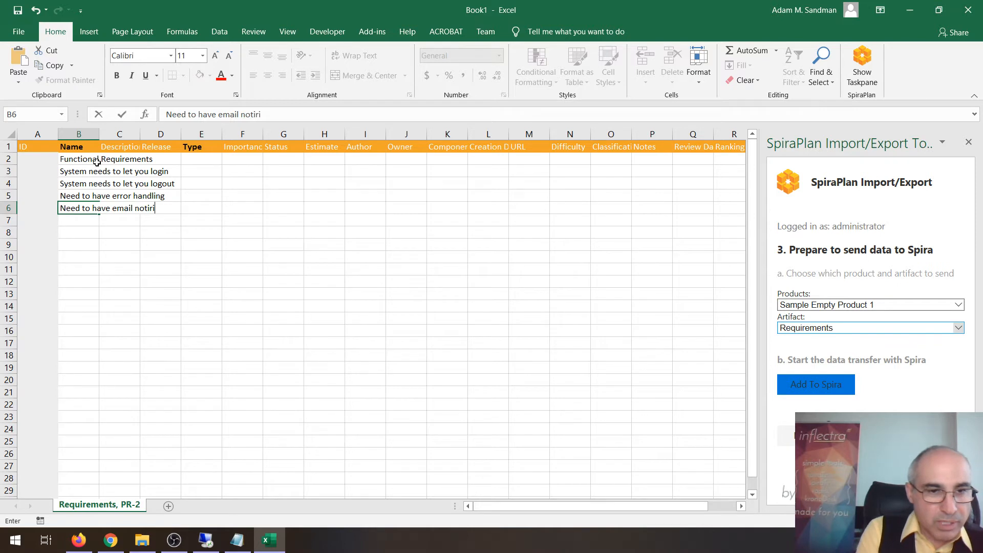
{"action": "type", "text": "ci"}
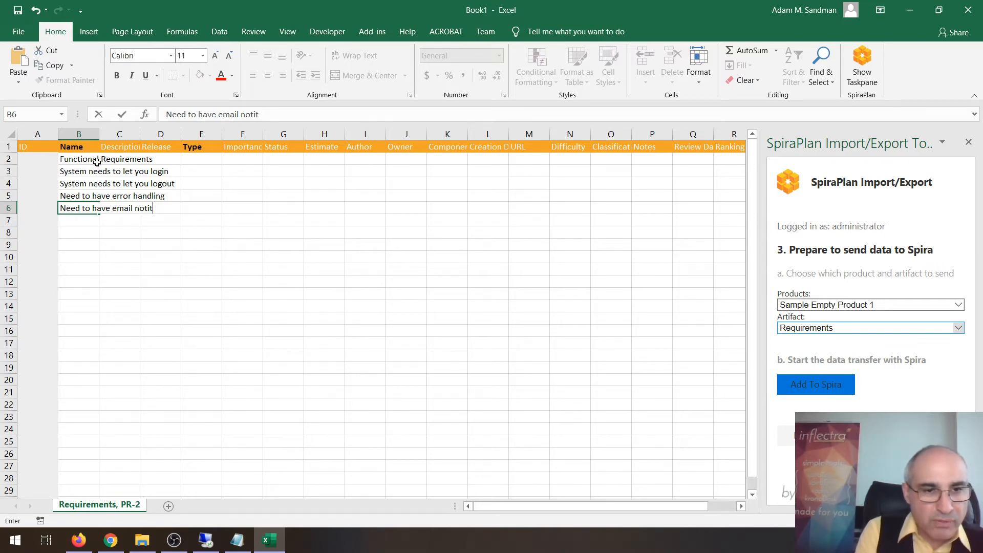
{"action": "key", "text": "BackSpace"}
{"action": "type", "text": "fications"}
{"action": "key", "text": "Return"}
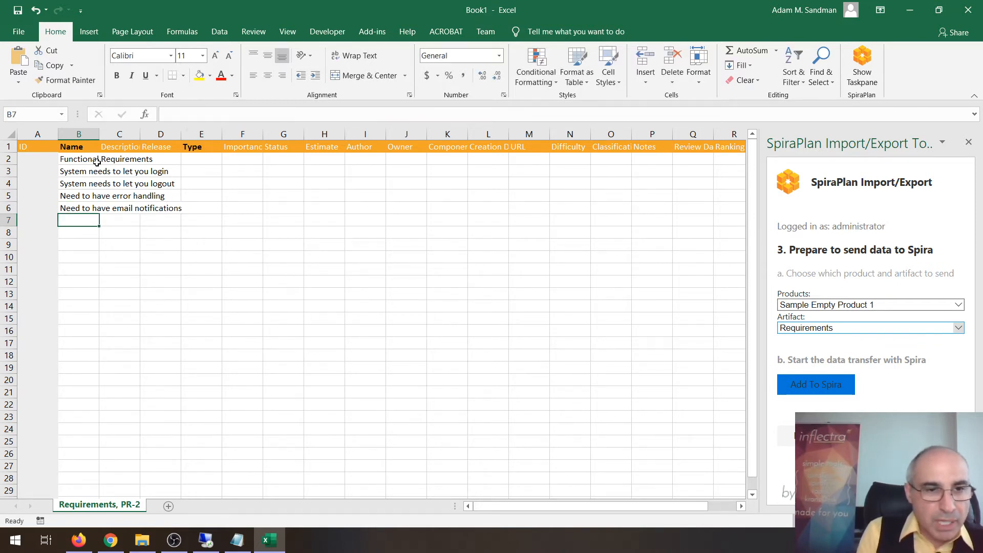
Step: Indent the four requirement names in B3:B6 by one level beneath Functional Requirements
{"action": "left_click", "coordinate": [88, 196]}
{"action": "left_click_drag", "start_coordinate": [85, 172], "coordinate": [87, 208]}
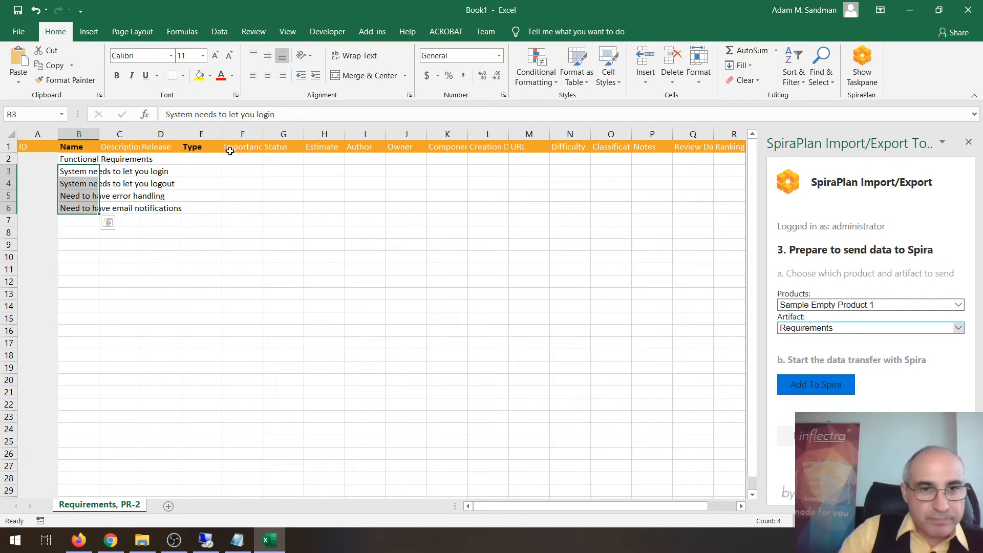
{"action": "left_click", "coordinate": [316, 75]}
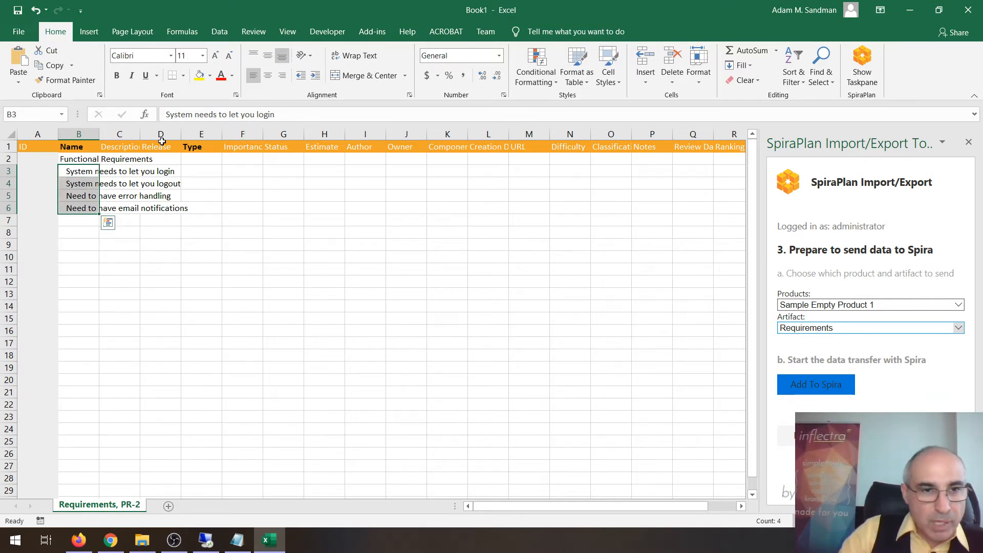
Step: Set the Type to Feature for Functional Requirements and the login and logout requirements in E2:E4
{"action": "left_click", "coordinate": [202, 158]}
{"action": "left_click", "coordinate": [227, 159]}
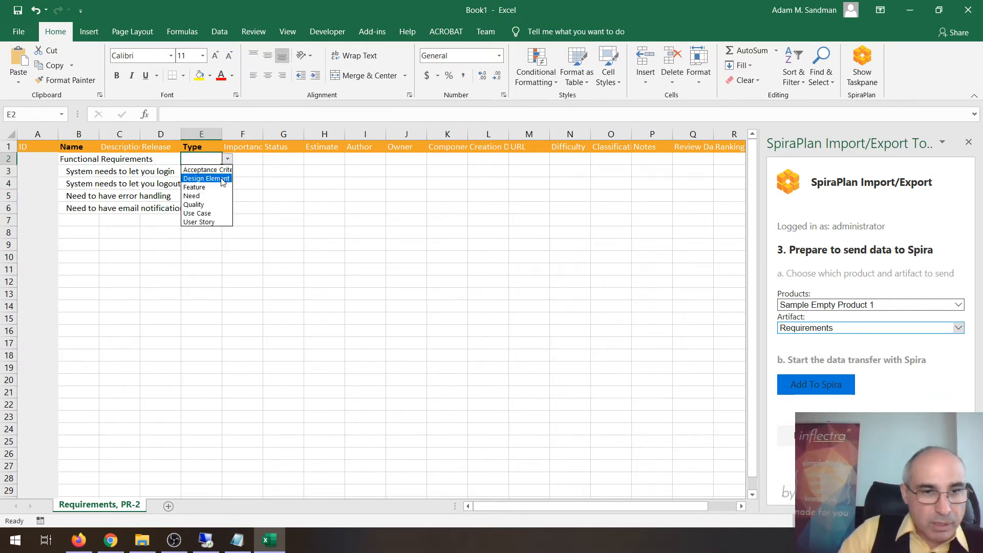
{"action": "left_click", "coordinate": [207, 189]}
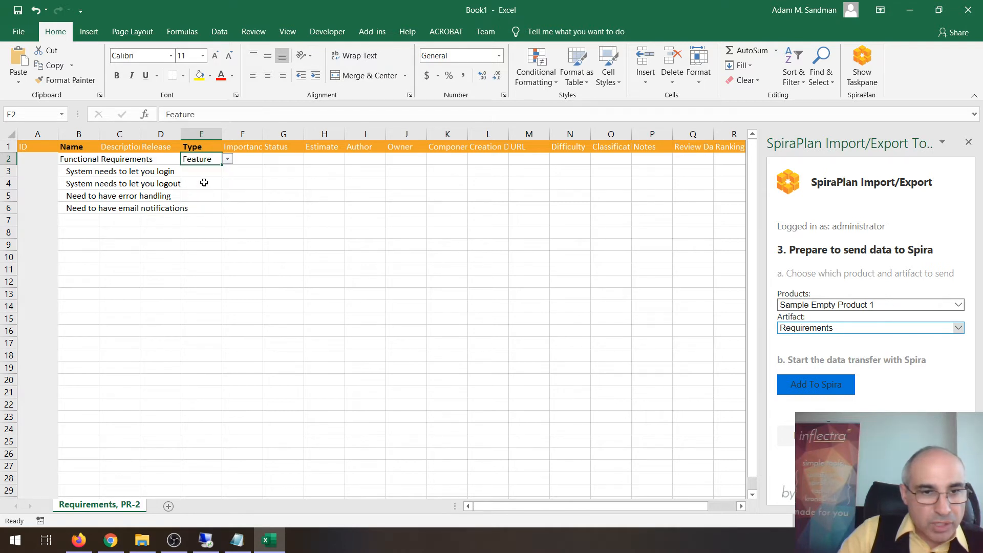
{"action": "left_click", "coordinate": [203, 172]}
{"action": "left_click", "coordinate": [228, 171]}
{"action": "left_click", "coordinate": [211, 197]}
{"action": "left_click", "coordinate": [206, 183]}
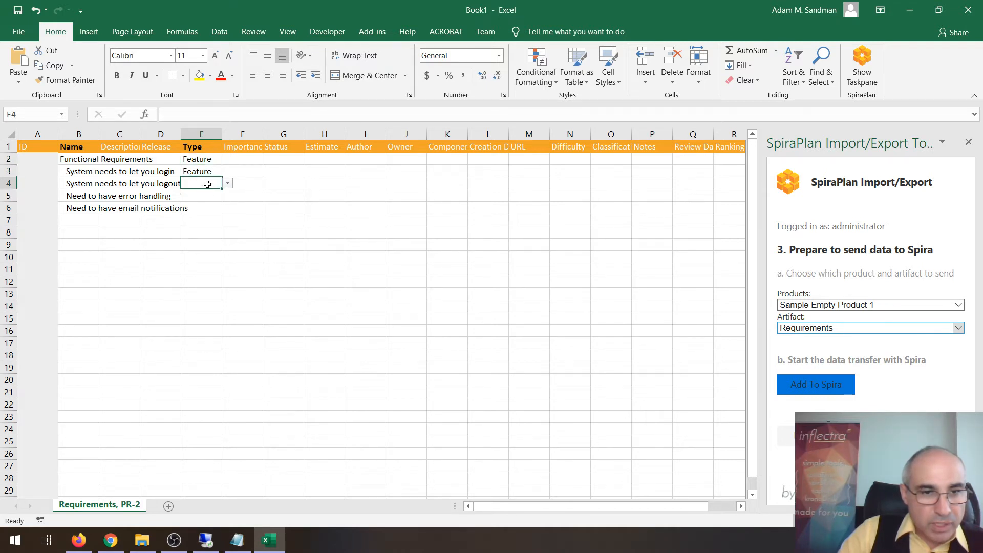
{"action": "left_click", "coordinate": [228, 183]}
{"action": "left_click", "coordinate": [213, 201]}
Step: Set the Type of the error handling requirement to Need and the email notifications requirement to User Story
{"action": "left_click", "coordinate": [210, 196]}
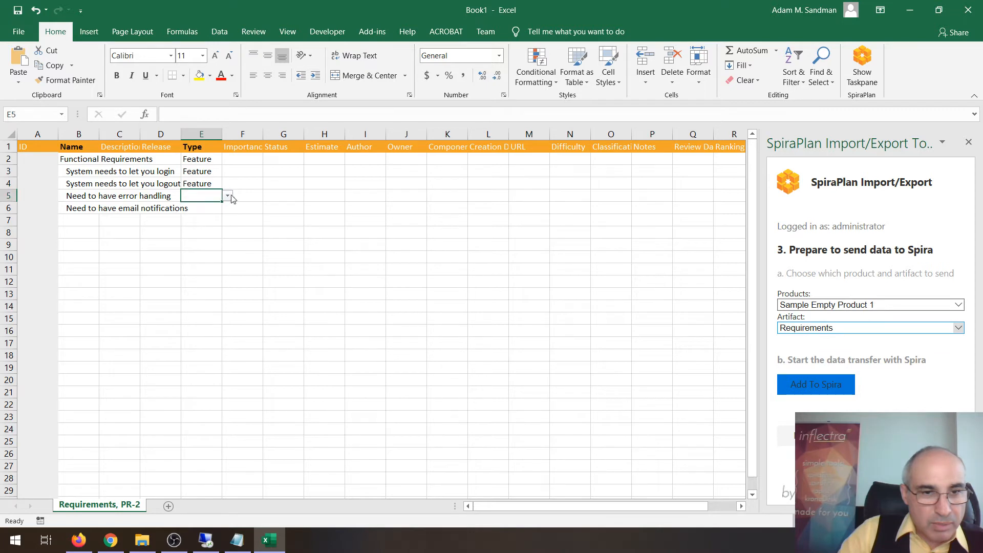
{"action": "left_click", "coordinate": [227, 195]}
{"action": "left_click", "coordinate": [211, 231]}
{"action": "left_click", "coordinate": [213, 209]}
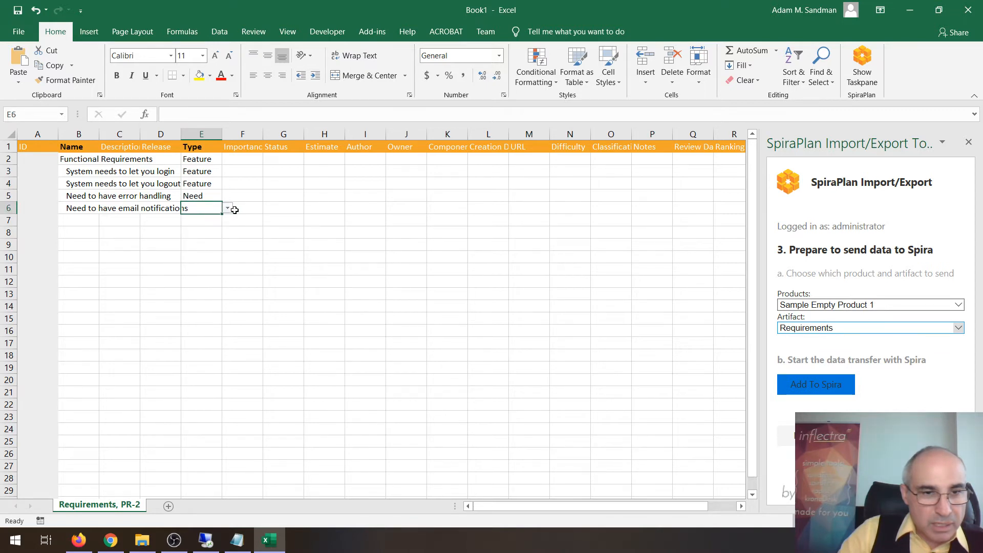
{"action": "left_click", "coordinate": [228, 209]}
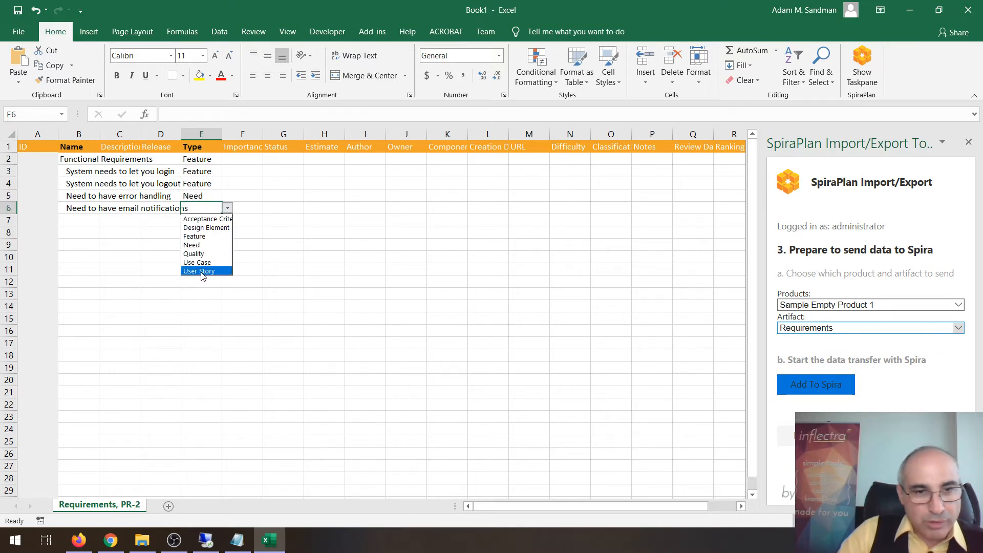
{"action": "left_click", "coordinate": [200, 271]}
Step: Set the Importance to 2 - High for login, 3 - Medium for logout and 4 - Low for error handling
{"action": "left_click", "coordinate": [250, 159]}
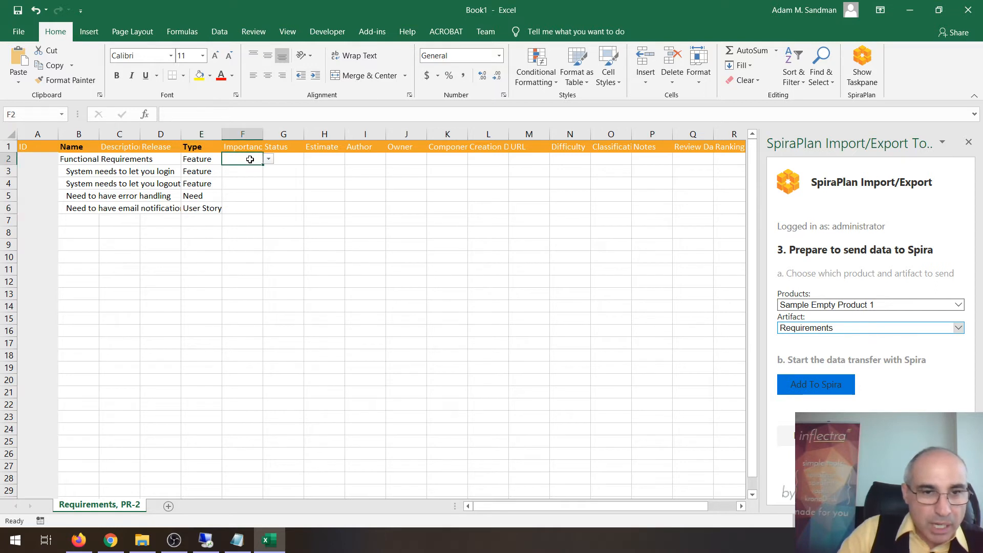
{"action": "left_click", "coordinate": [256, 173]}
{"action": "left_click", "coordinate": [268, 171]}
{"action": "left_click", "coordinate": [252, 189]}
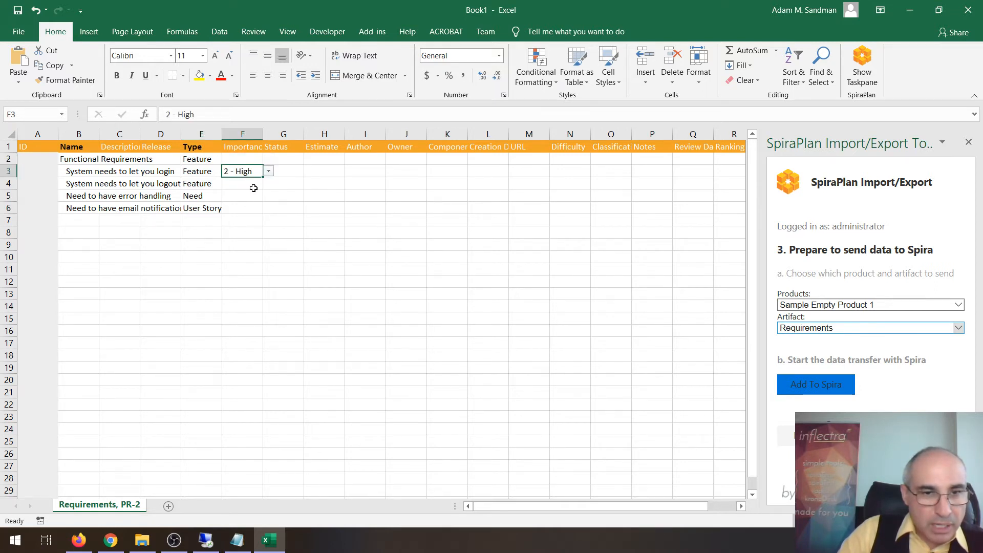
{"action": "left_click", "coordinate": [261, 184]}
{"action": "left_click", "coordinate": [269, 184]}
{"action": "left_click", "coordinate": [245, 212]}
{"action": "left_click", "coordinate": [251, 197]}
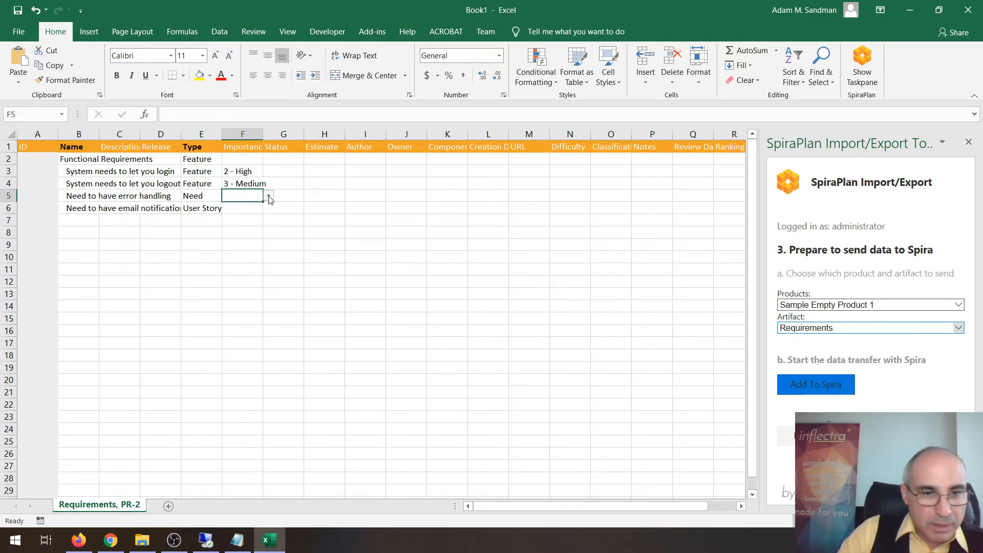
{"action": "left_click", "coordinate": [268, 196]}
{"action": "left_click", "coordinate": [256, 233]}
Step: Set the login requirement's Status to Requested and fill it down through G6
{"action": "left_click", "coordinate": [300, 172]}
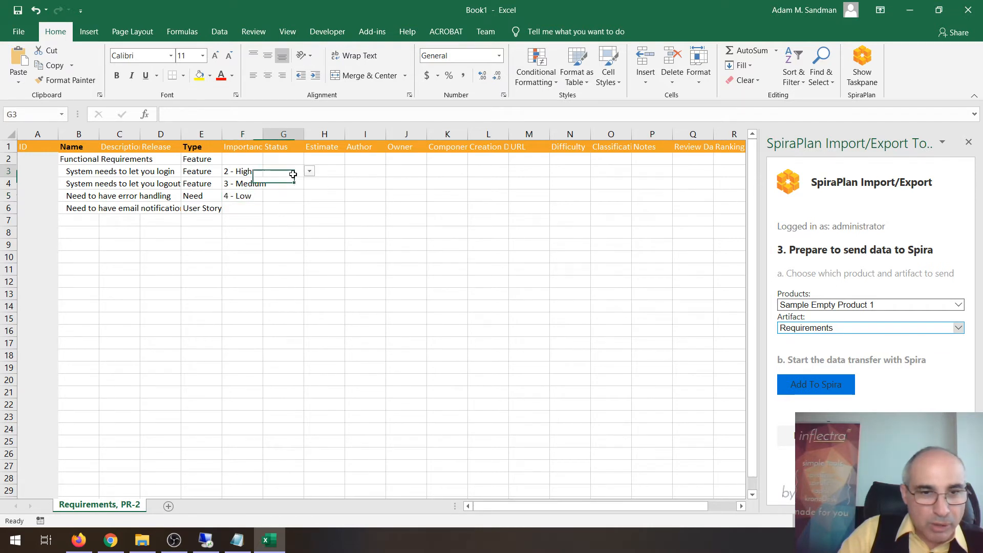
{"action": "left_click", "coordinate": [310, 172]}
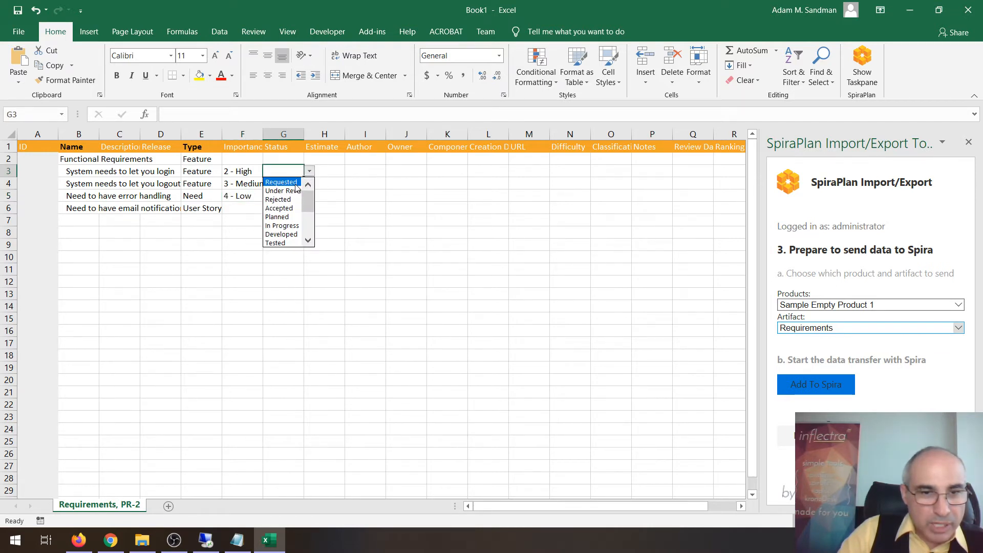
{"action": "left_click", "coordinate": [281, 183]}
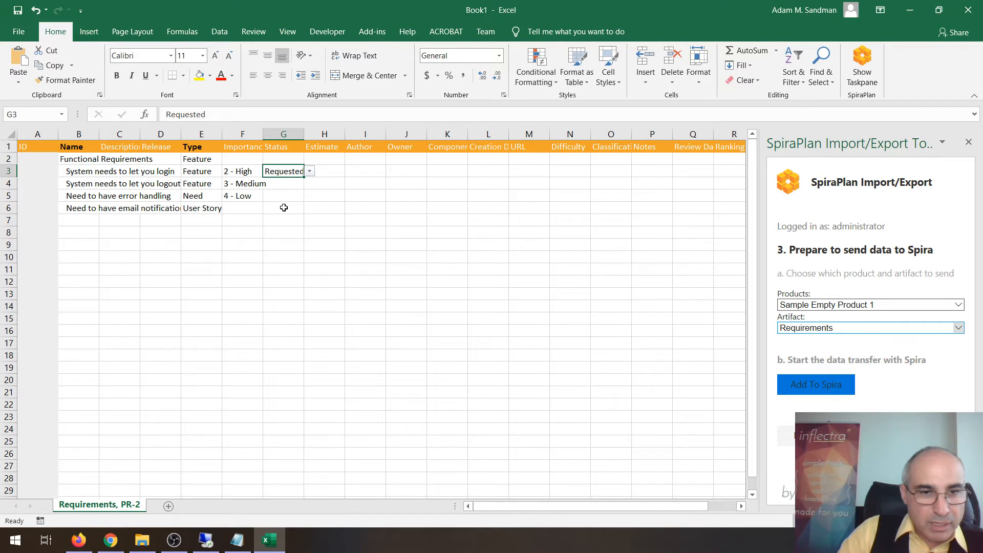
{"action": "left_click", "coordinate": [283, 207], "text": "shift"}
{"action": "key", "text": "ctrl+d"}
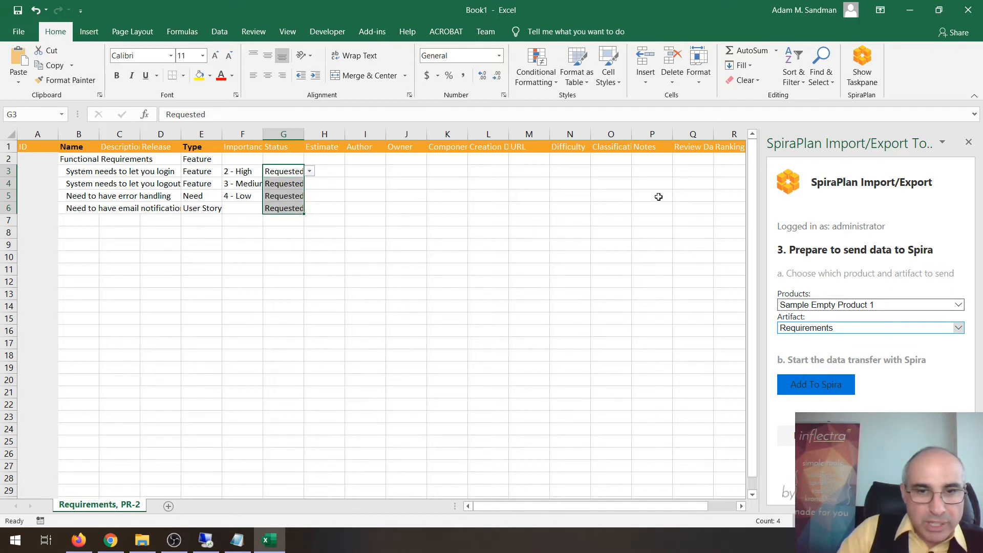
Step: Look through the remaining requirement columns, from Estimate across to Classification
{"action": "left_click", "coordinate": [335, 183]}
{"action": "key", "text": "Right"}
{"action": "key", "text": "Right"}
{"action": "key", "text": "Right"}
{"action": "key", "text": "Right"}
{"action": "key", "text": "Right"}
{"action": "key", "text": "Right"}
{"action": "key", "text": "Right"}
{"action": "key", "text": "Right"}
{"action": "key", "text": "Right"}
{"action": "key", "text": "Right"}
{"action": "key", "text": "Right"}
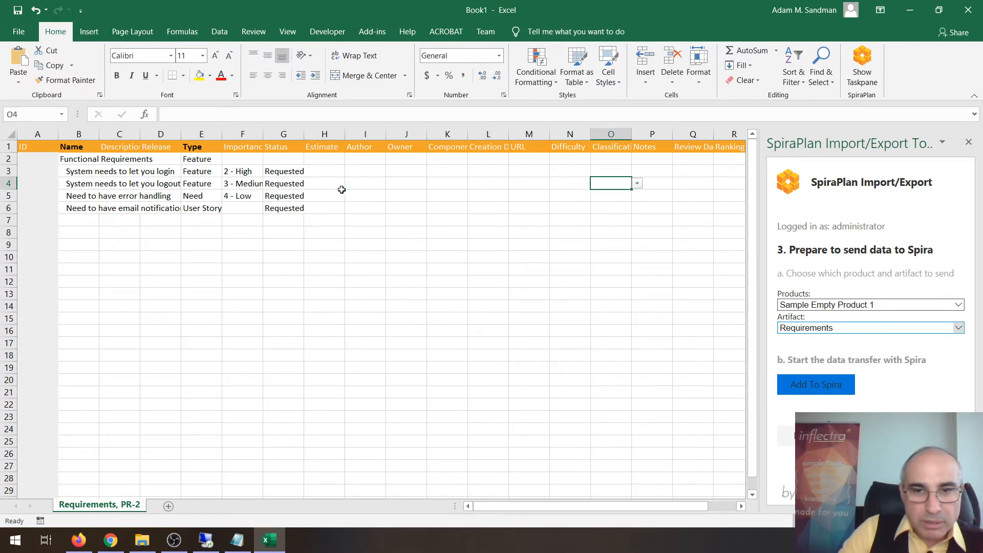
{"action": "key", "text": "Left"}
{"action": "key", "text": "Left"}
{"action": "key", "text": "Left"}
{"action": "key", "text": "Left"}
{"action": "key", "text": "Left"}
{"action": "key", "text": "Left"}
{"action": "key", "text": "Left"}
{"action": "key", "text": "Left"}
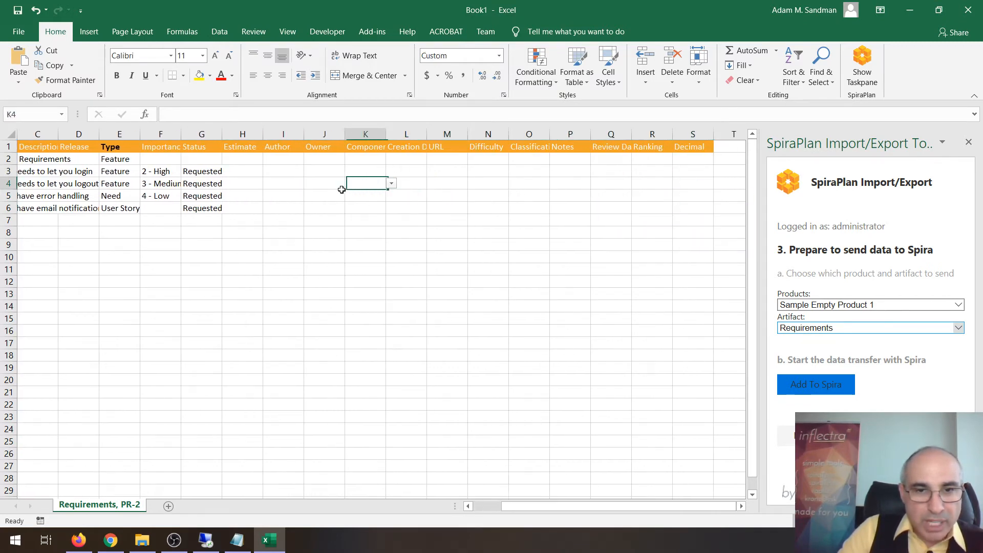
{"action": "key", "text": "Left"}
Step: Set the login requirement's Difficulty to Difficult in N3
{"action": "key", "text": "Up"}
{"action": "key", "text": "Up"}
{"action": "key", "text": "Right"}
{"action": "key", "text": "Right"}
{"action": "key", "text": "Right"}
{"action": "key", "text": "Down"}
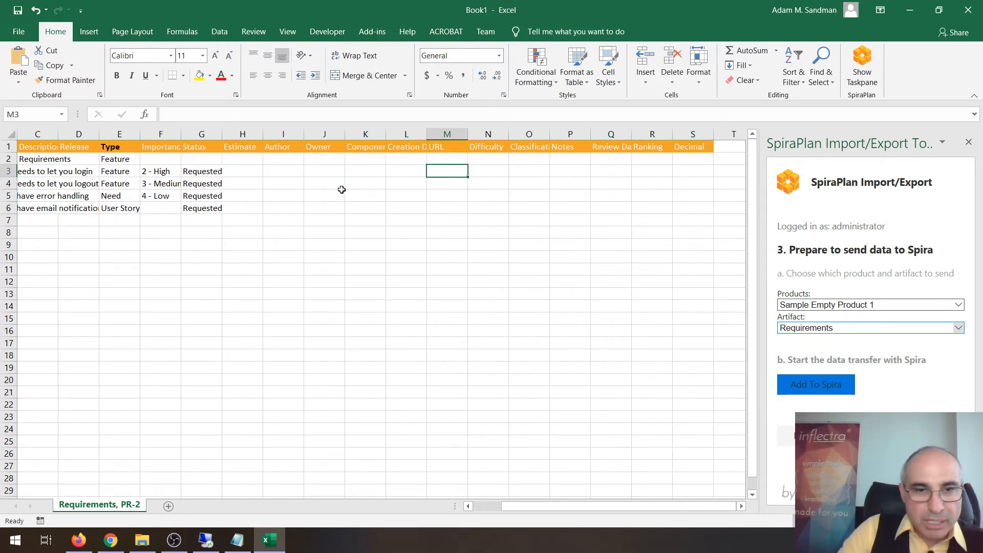
{"action": "key", "text": "Right"}
{"action": "key", "text": "Right"}
{"action": "key", "text": "Left"}
{"action": "left_click", "coordinate": [513, 173]}
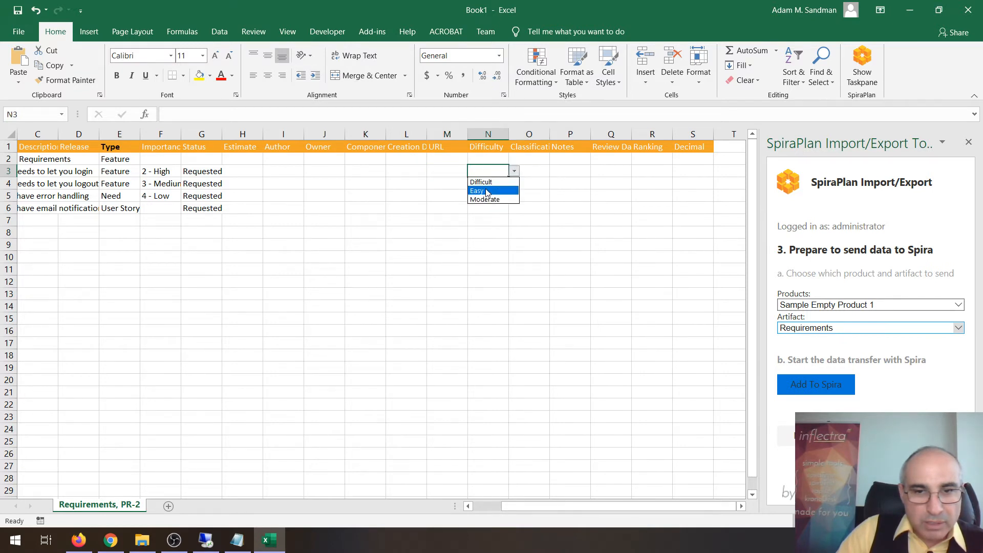
{"action": "left_click", "coordinate": [484, 183]}
Step: Set the Difficulty to Easy for the logout requirement and Moderate for the error handling requirement
{"action": "left_click", "coordinate": [487, 184]}
{"action": "left_click", "coordinate": [514, 183]}
{"action": "left_click", "coordinate": [490, 203]}
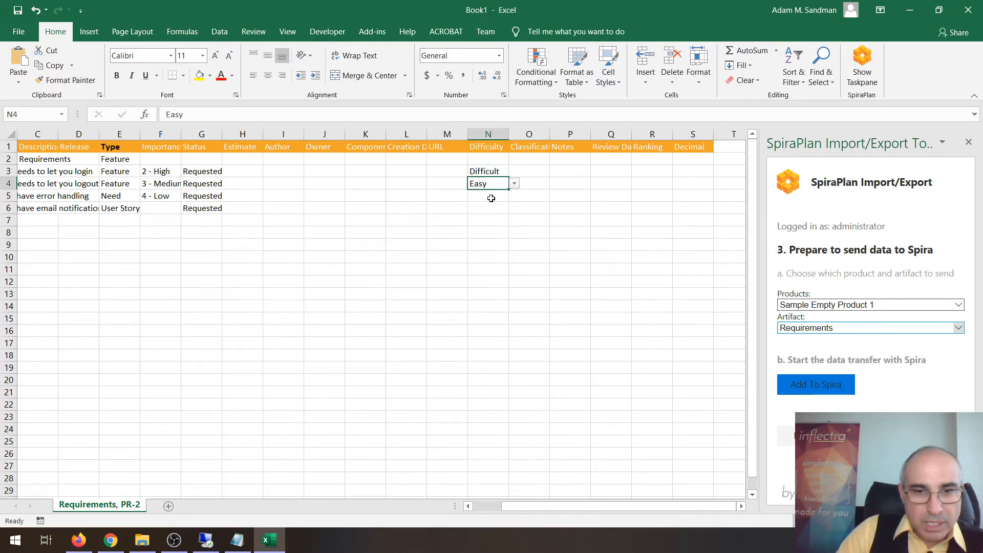
{"action": "left_click", "coordinate": [486, 196]}
{"action": "left_click", "coordinate": [514, 196]}
{"action": "left_click", "coordinate": [484, 223]}
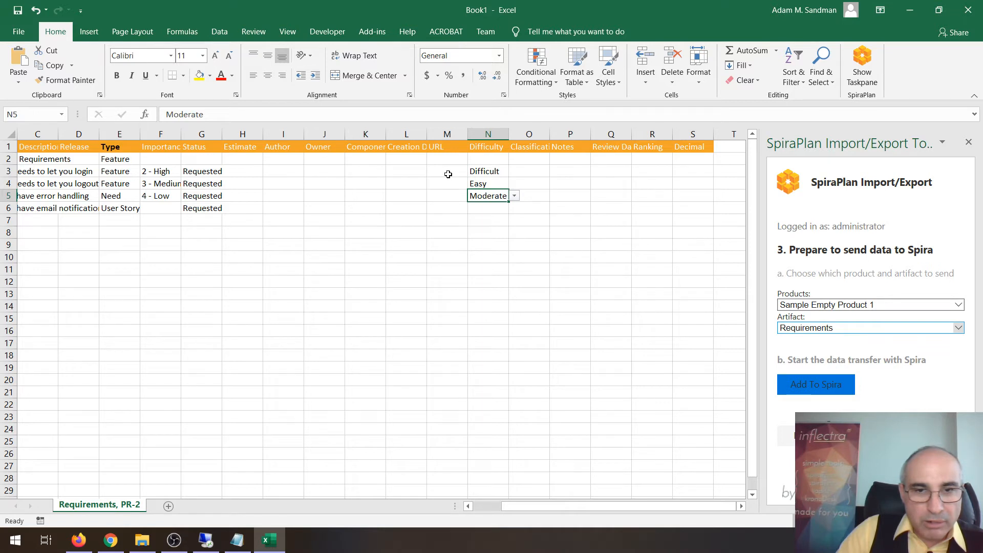
{"action": "left_click", "coordinate": [448, 174]}
{"action": "type", "text": "www."}
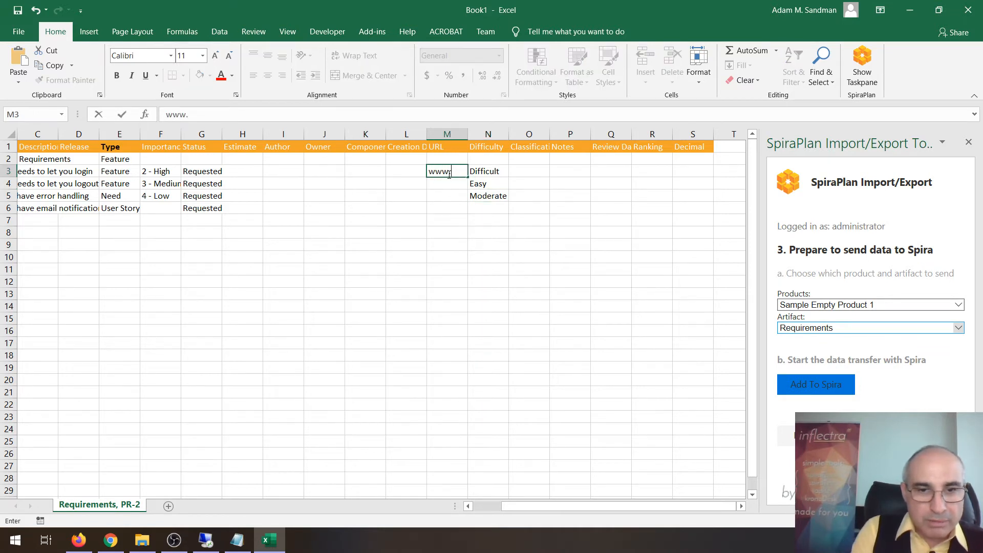
{"action": "type", "text": "xyz.com"}
{"action": "key", "text": "Return"}
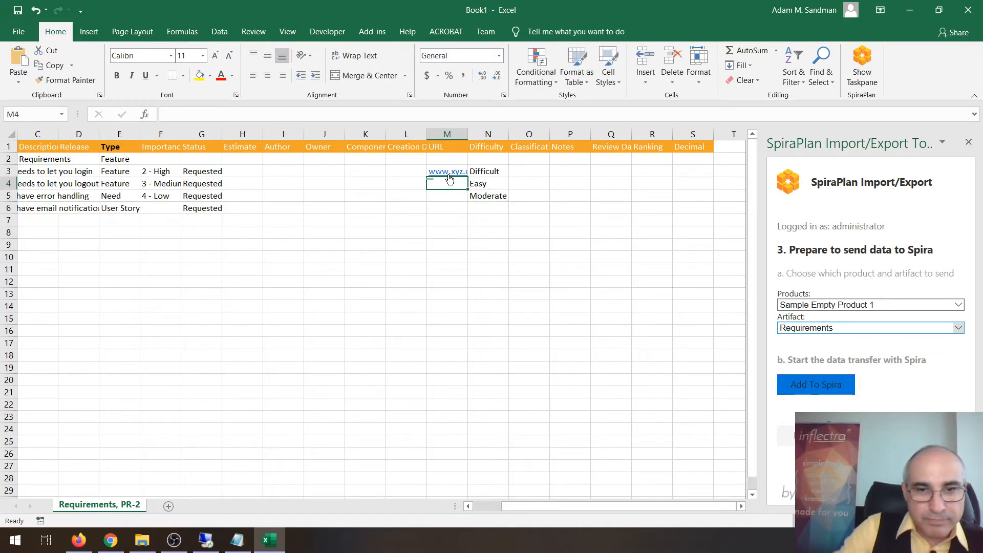
Step: Enter "Some Notes" in the login requirement's Notes cell, P3
{"action": "left_click", "coordinate": [576, 169]}
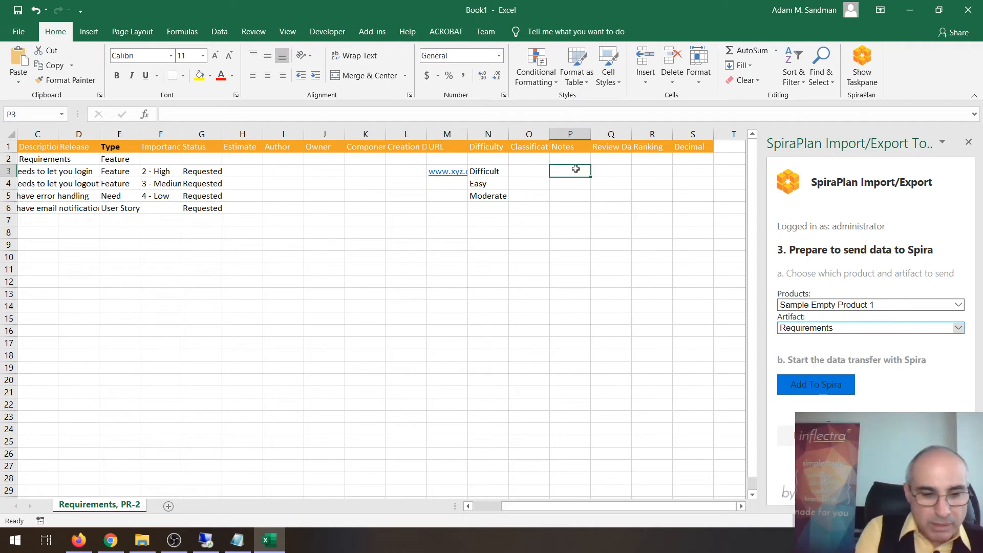
{"action": "type", "text": "SOm"}
{"action": "type", "text": "me Notes"}
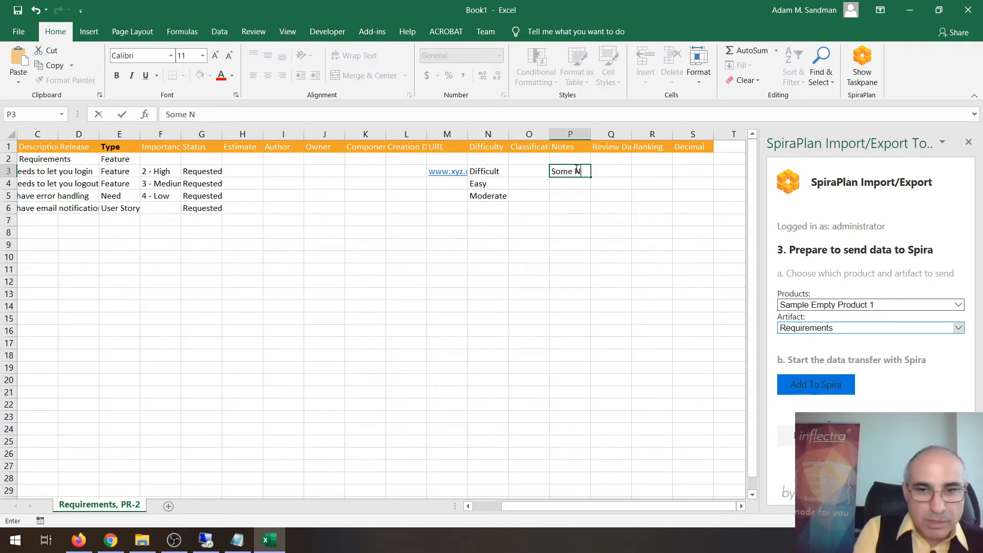
{"action": "key", "text": "Return"}
Step: Send the completed requirements sheet to Spira and dismiss the transfer's completion notice
{"action": "key", "text": "Left"}
{"action": "key", "text": "Left"}
{"action": "key", "text": "Left"}
{"action": "key", "text": "Left"}
{"action": "key", "text": "Left"}
{"action": "key", "text": "Left"}
{"action": "key", "text": "Left"}
{"action": "key", "text": "Left"}
{"action": "key", "text": "Left"}
{"action": "key", "text": "Left"}
{"action": "key", "text": "Left"}
{"action": "key", "text": "Left"}
{"action": "key", "text": "Left"}
{"action": "key", "text": "Left"}
{"action": "key", "text": "Left"}
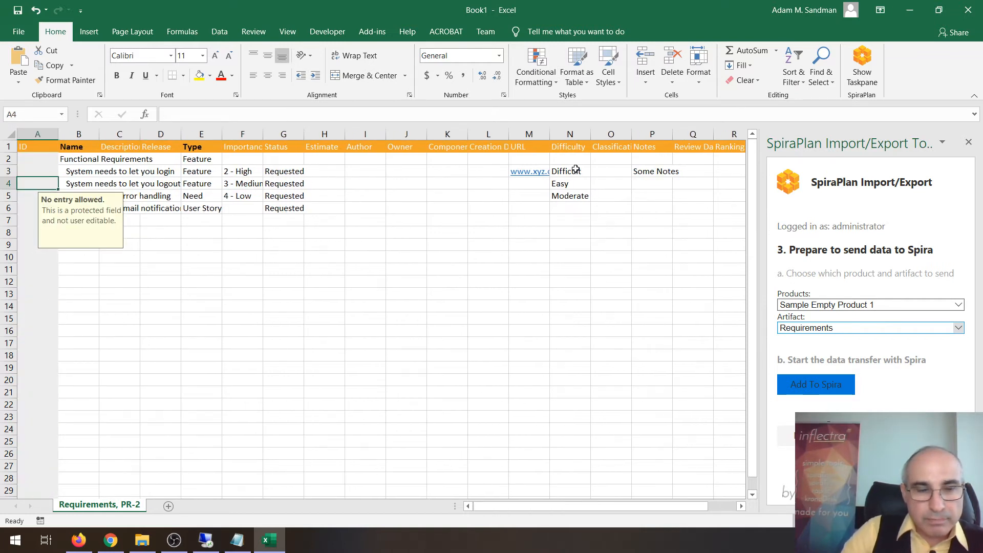
{"action": "left_click", "coordinate": [799, 390]}
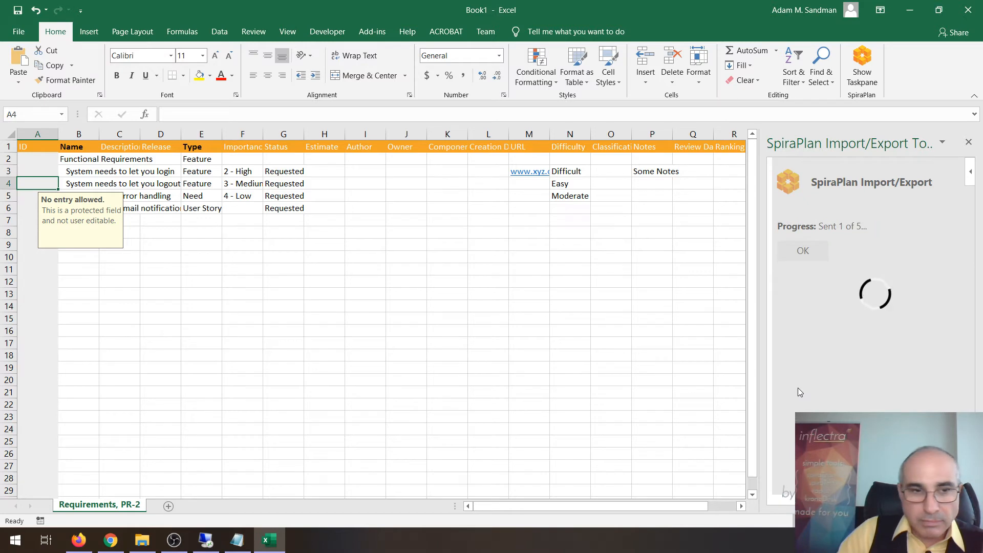
{"action": "left_click", "coordinate": [540, 245]}
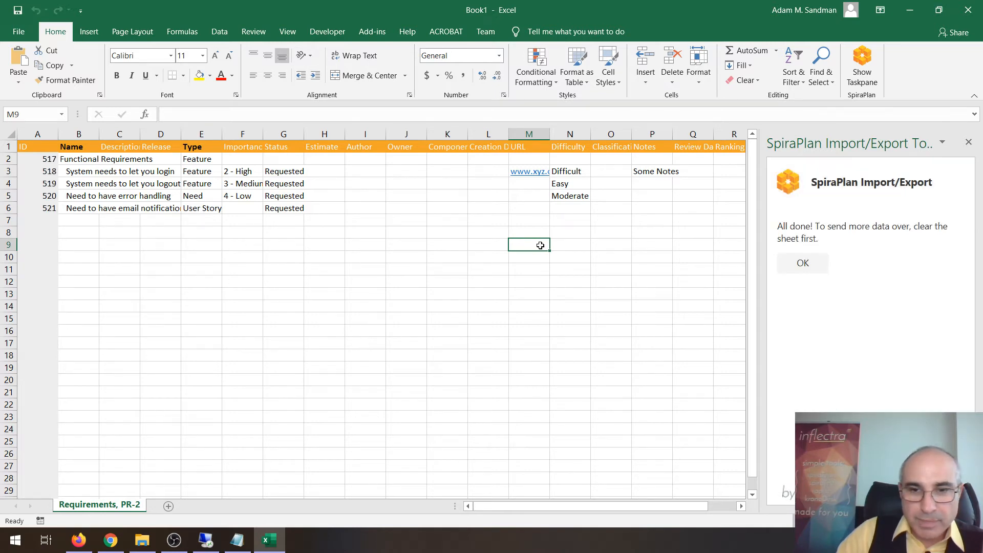
{"action": "left_click", "coordinate": [791, 260]}
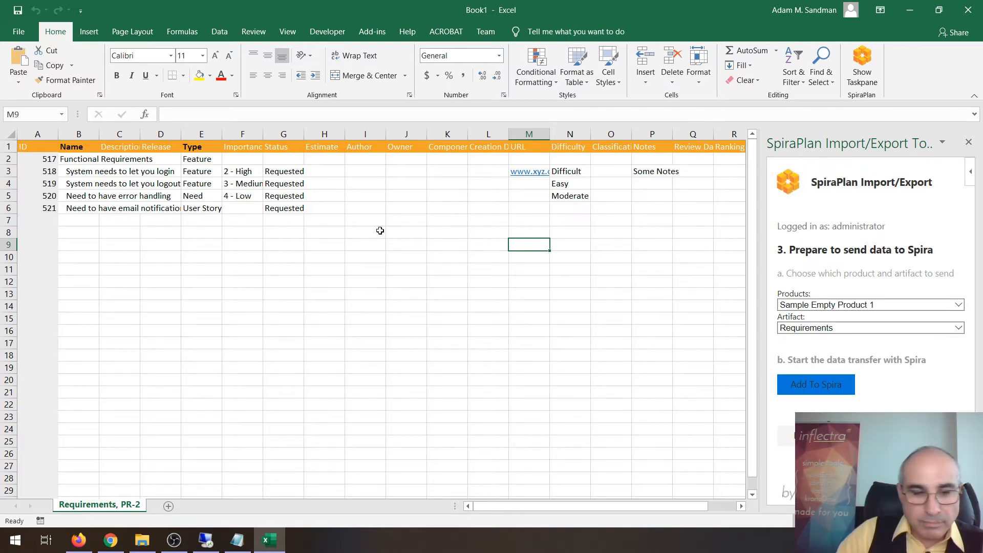
Step: Switch to Firefox, close the Requirements Summary Report page and bring up the SpiraPlan My Profile page
{"action": "left_click", "coordinate": [79, 540]}
{"action": "left_click", "coordinate": [354, 10]}
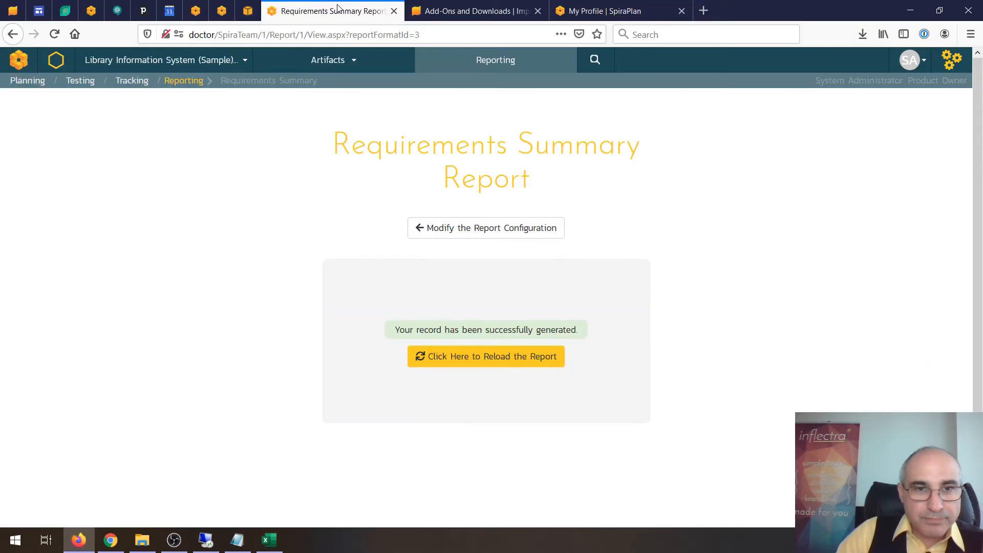
{"action": "left_click", "coordinate": [394, 10]}
{"action": "left_click", "coordinate": [464, 15]}
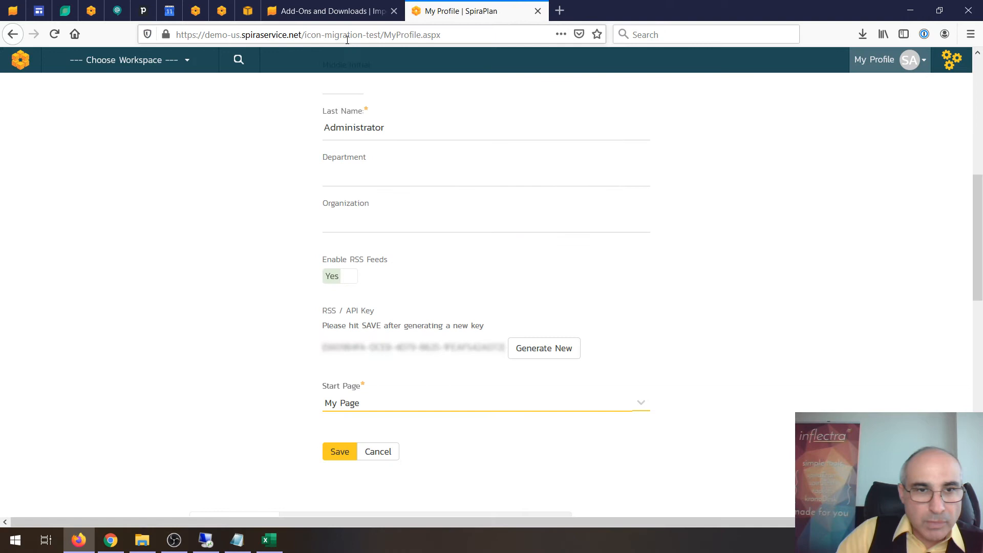
Step: Switch the workspace to Sample Empty Product 1 and open its Requirements list
{"action": "left_click", "coordinate": [186, 62]}
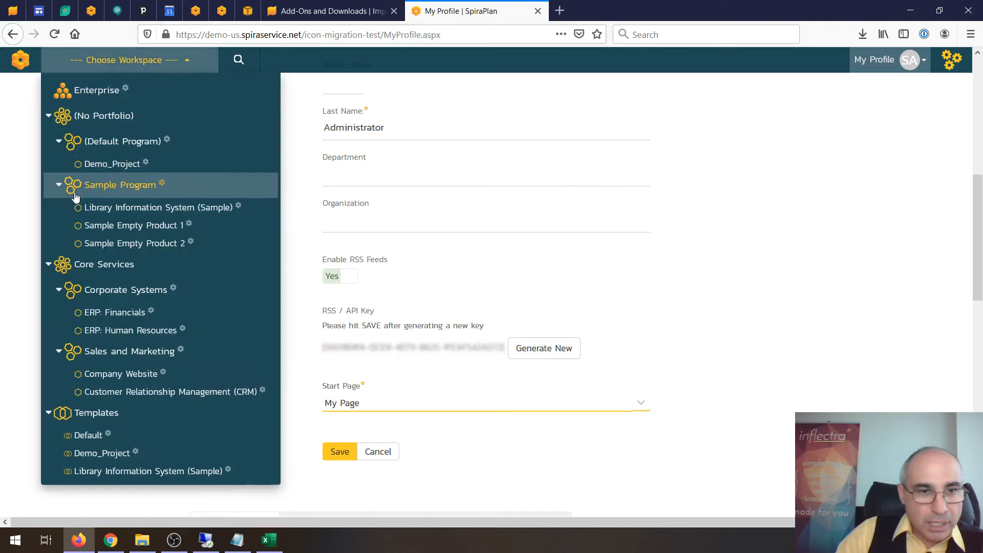
{"action": "left_click", "coordinate": [150, 228]}
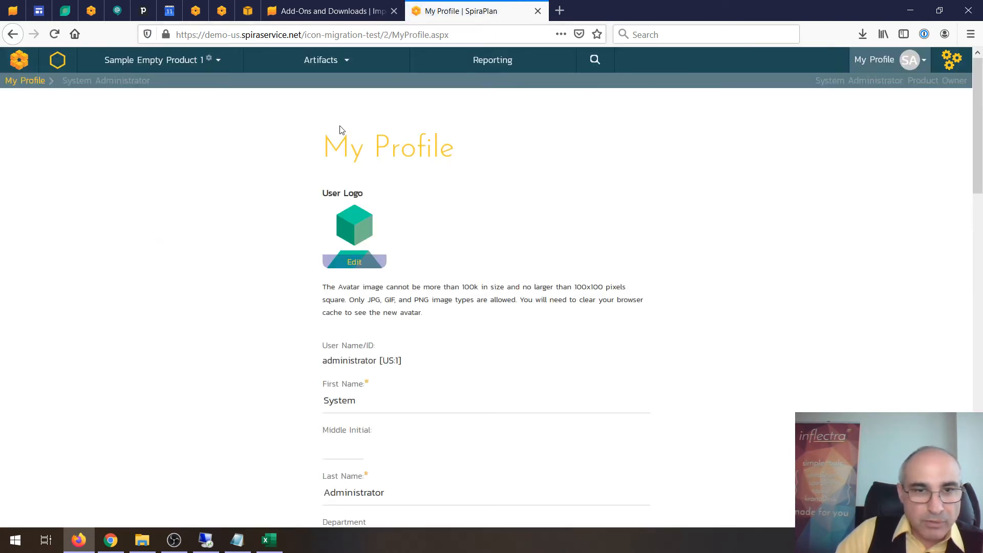
{"action": "left_click", "coordinate": [351, 59]}
{"action": "left_click", "coordinate": [315, 108]}
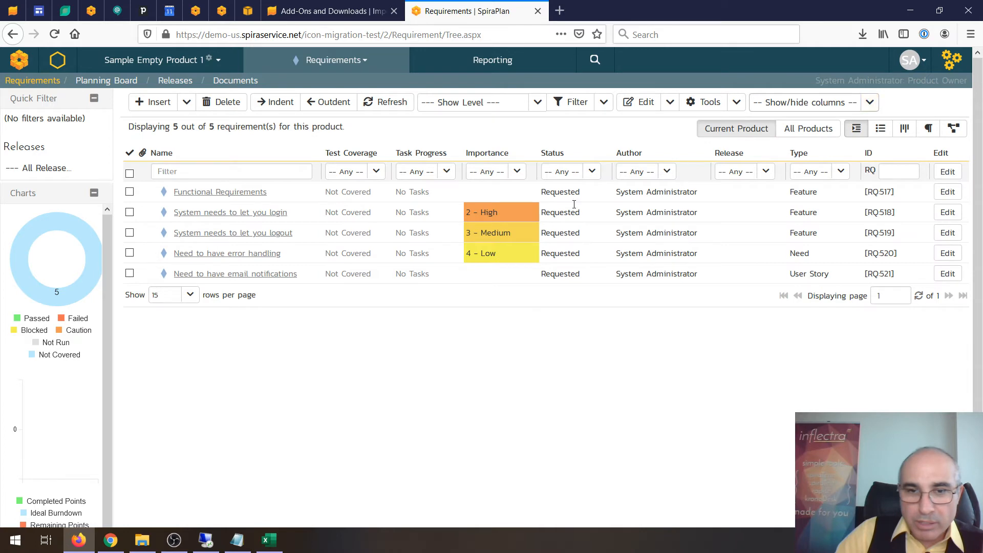
Step: Show the Difficulty and Notes columns in the requirements list
{"action": "left_click", "coordinate": [870, 103]}
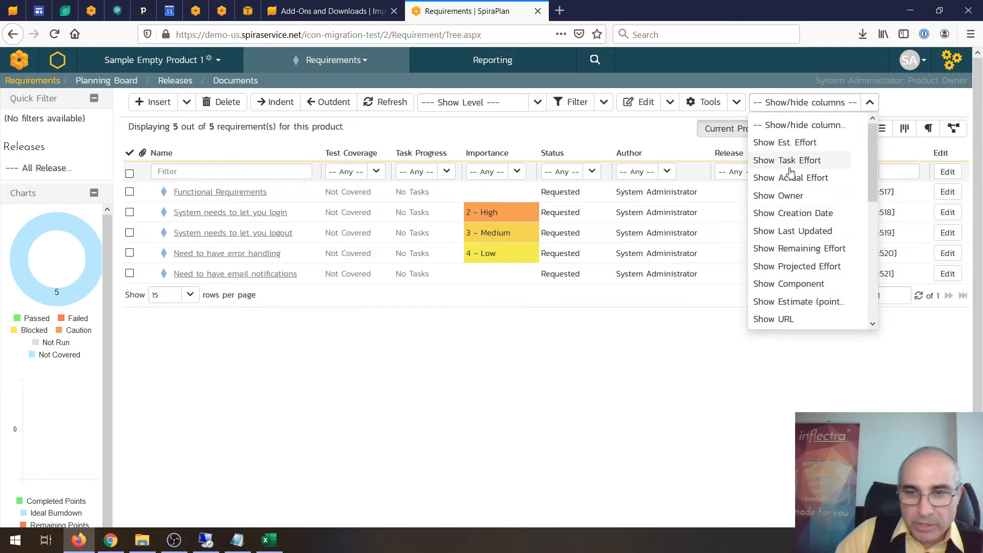
{"action": "scroll", "coordinate": [792, 215], "scroll_direction": "down", "scroll_amount": 5}
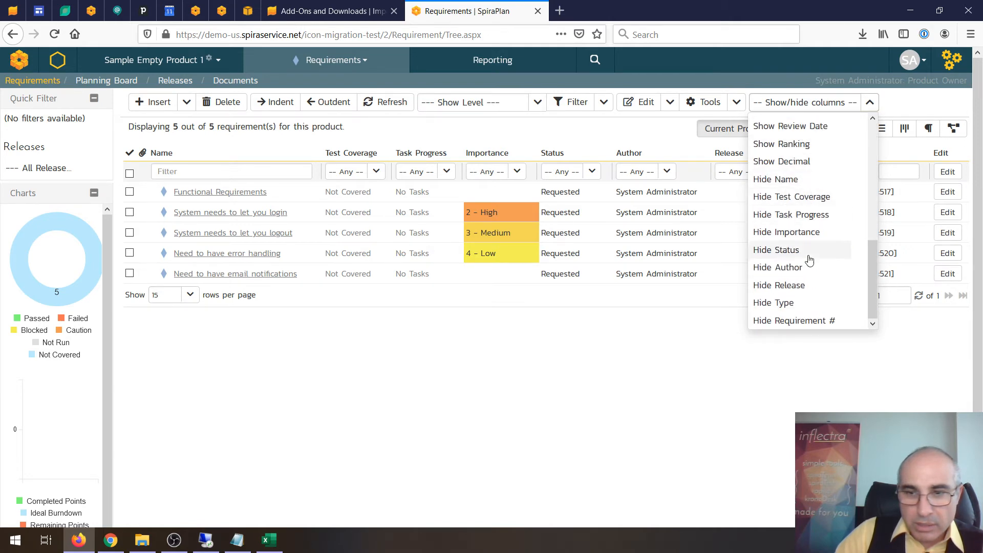
{"action": "scroll", "coordinate": [811, 251], "scroll_direction": "down", "scroll_amount": 2}
{"action": "scroll", "coordinate": [809, 243], "scroll_direction": "up", "scroll_amount": 3}
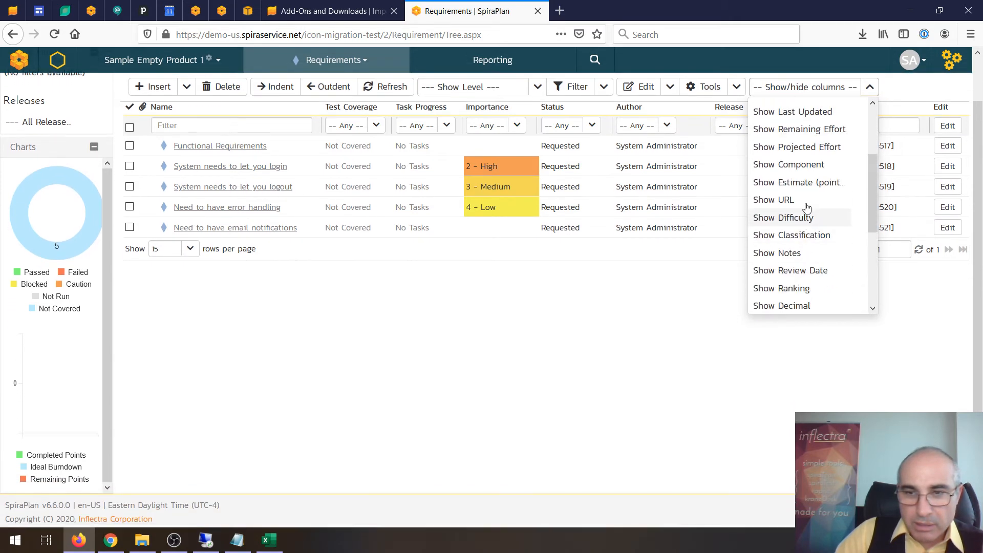
{"action": "left_click", "coordinate": [809, 218]}
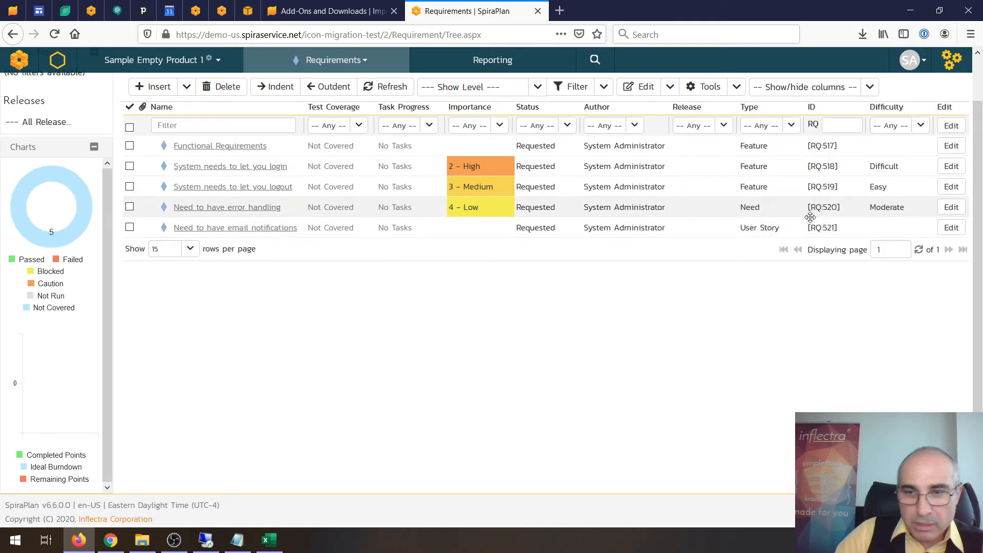
{"action": "left_click", "coordinate": [870, 86]}
{"action": "left_click", "coordinate": [816, 252]}
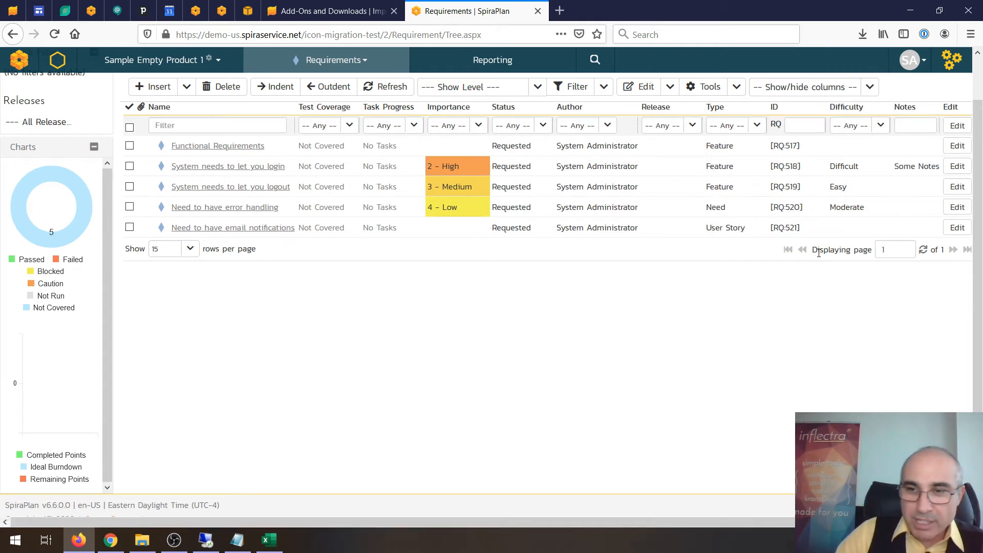
{"action": "scroll", "coordinate": [819, 252], "scroll_direction": "up", "scroll_amount": 2}
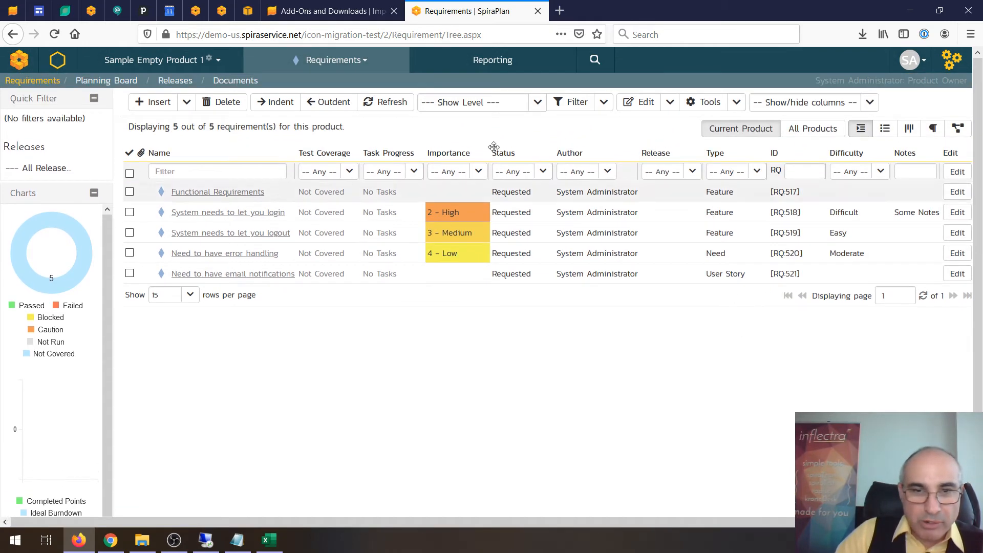
Step: In the product's Test Cases, add a folder named Functional Tests with no parent folder and open it
{"action": "left_click", "coordinate": [378, 71]}
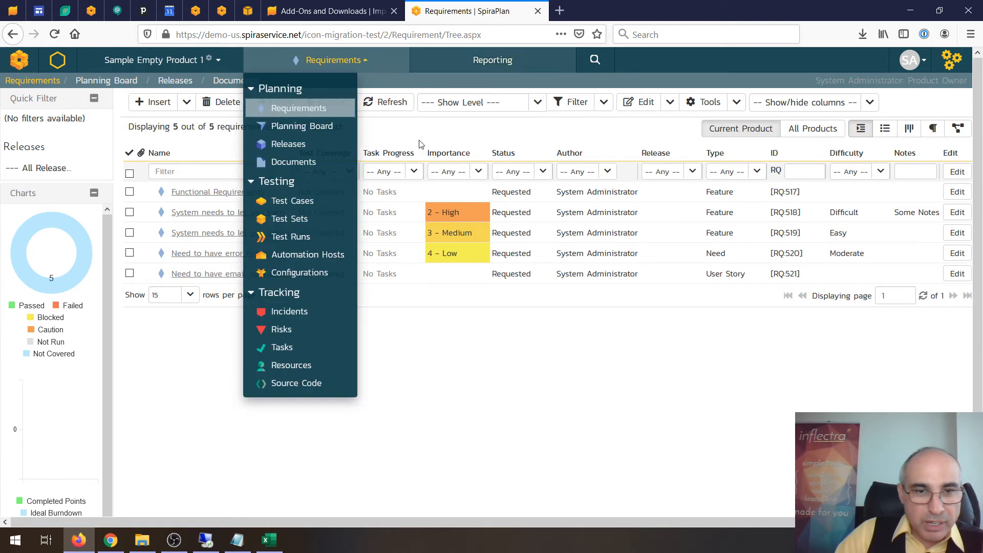
{"action": "left_click", "coordinate": [307, 200]}
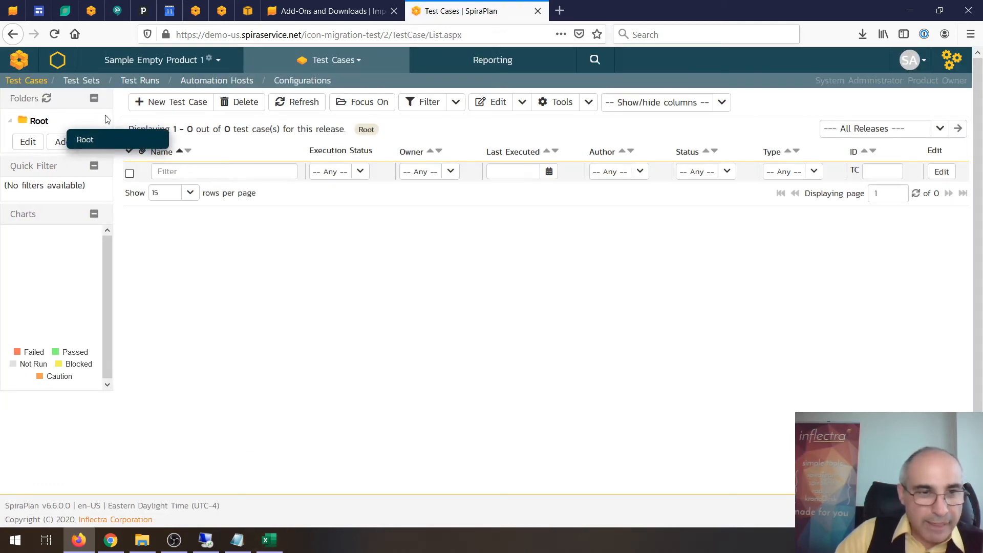
{"action": "left_click", "coordinate": [72, 144]}
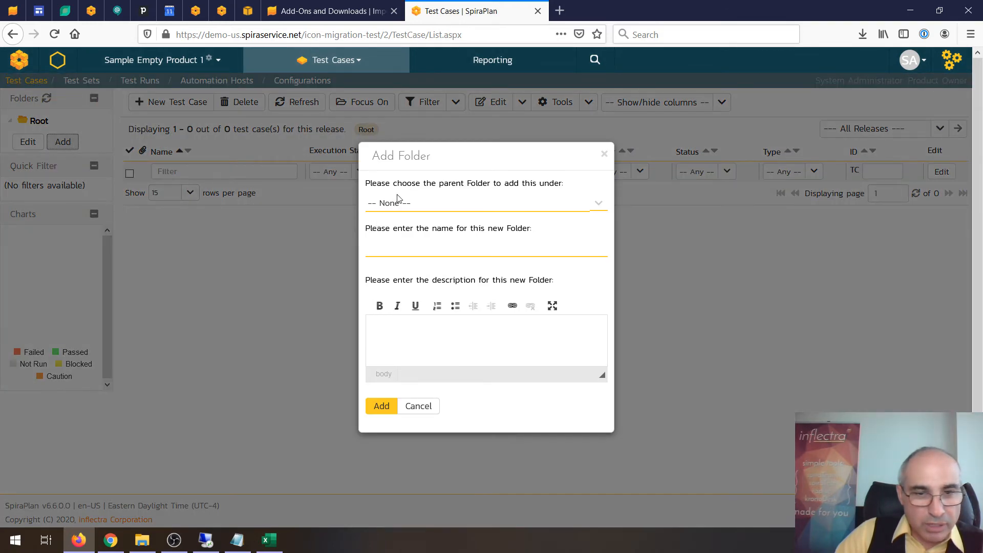
{"action": "left_click", "coordinate": [394, 242]}
{"action": "type", "text": "Functi"}
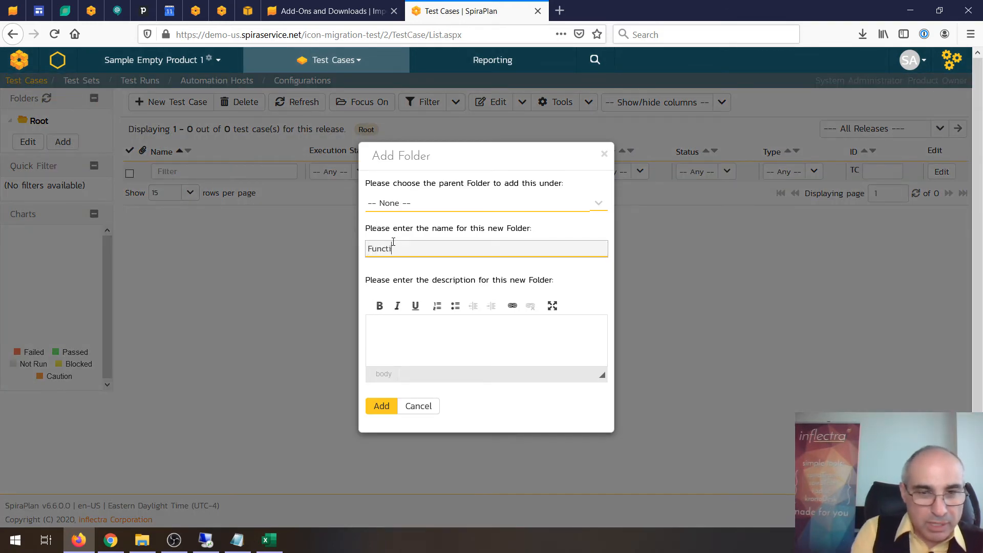
{"action": "type", "text": "onal Tests"}
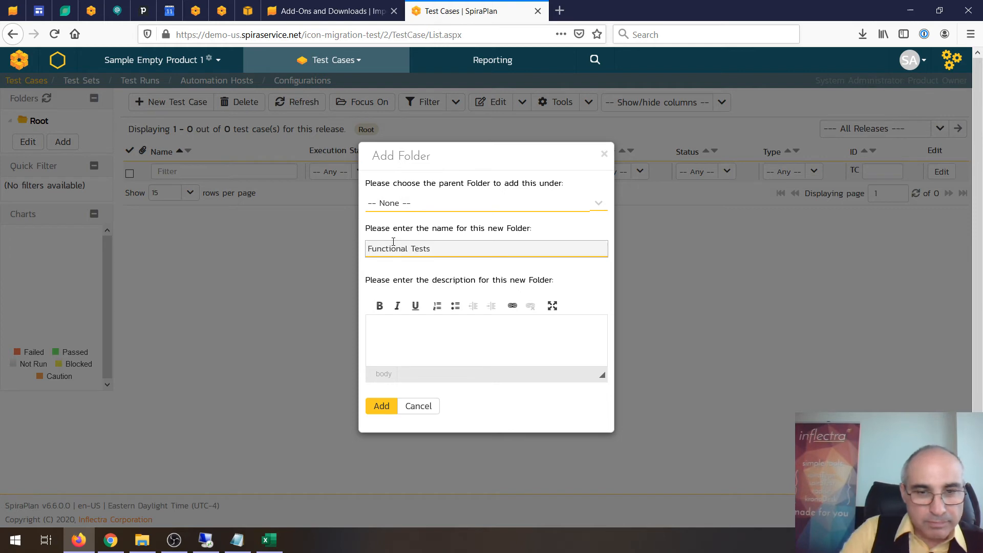
{"action": "left_click", "coordinate": [383, 407]}
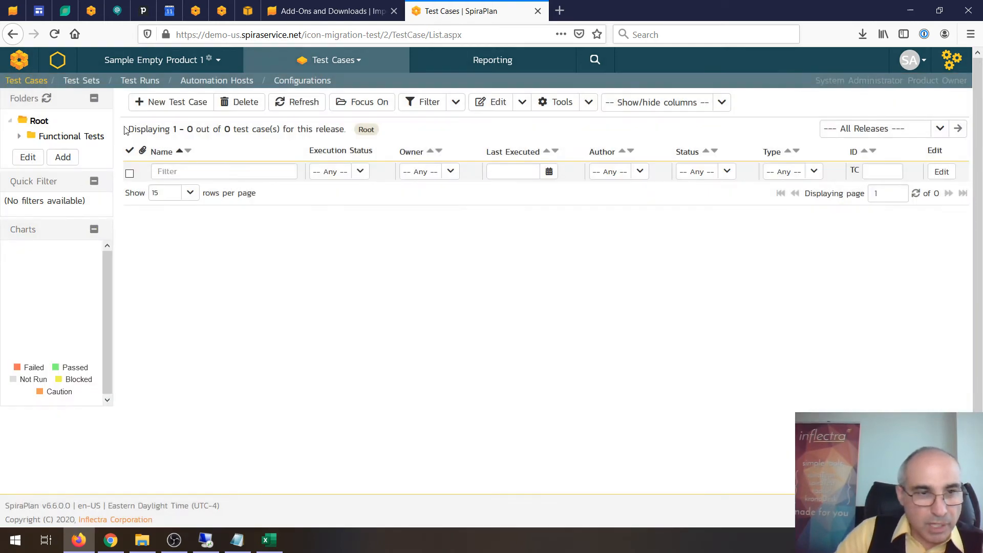
{"action": "left_click", "coordinate": [94, 145]}
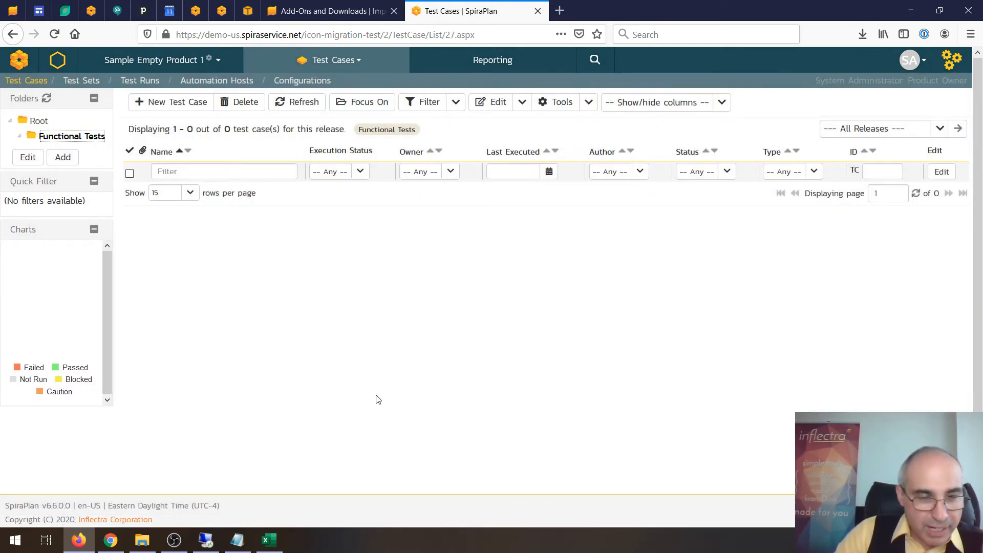
Step: Switch back to Excel and set the artifact for the Spira transfer to Test Cases
{"action": "left_click", "coordinate": [269, 539]}
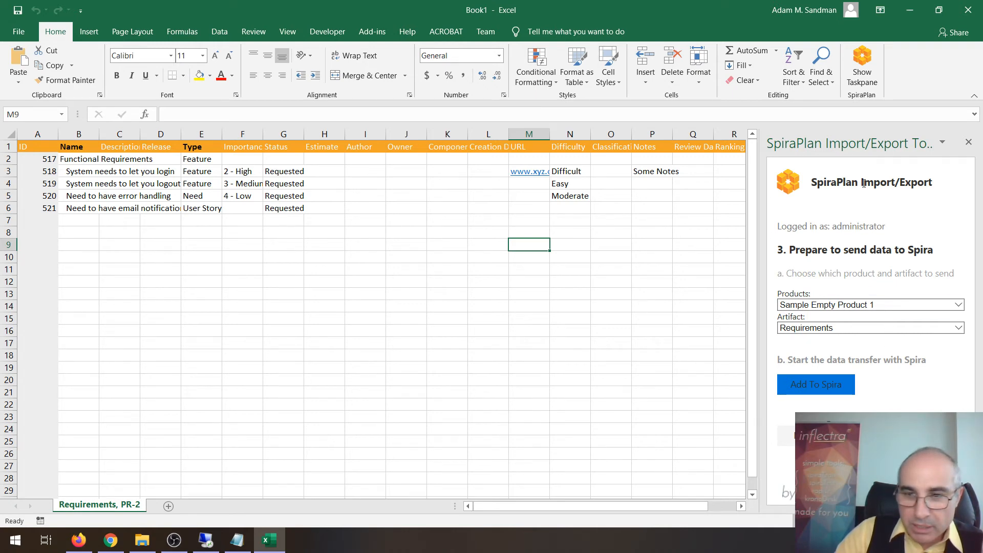
{"action": "left_click", "coordinate": [840, 327]}
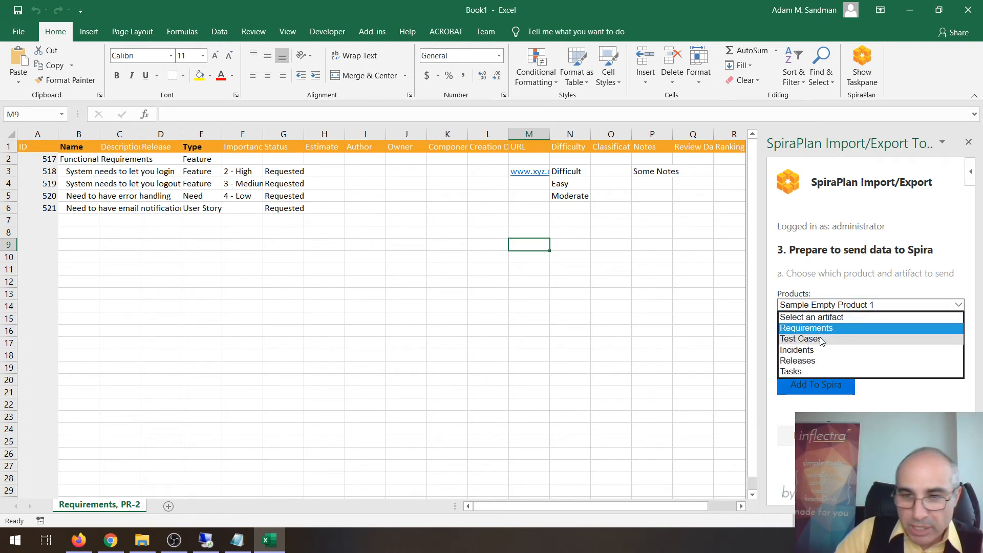
{"action": "left_click", "coordinate": [821, 337]}
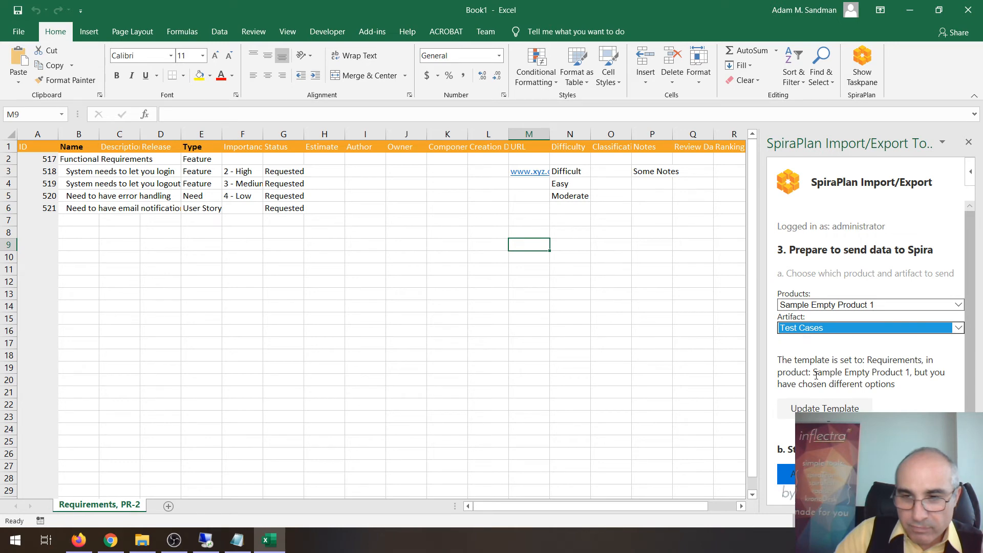
Step: Update the worksheet template to Test Cases for Sample Empty Product 1 and confirm the replacement
{"action": "left_click", "coordinate": [821, 409]}
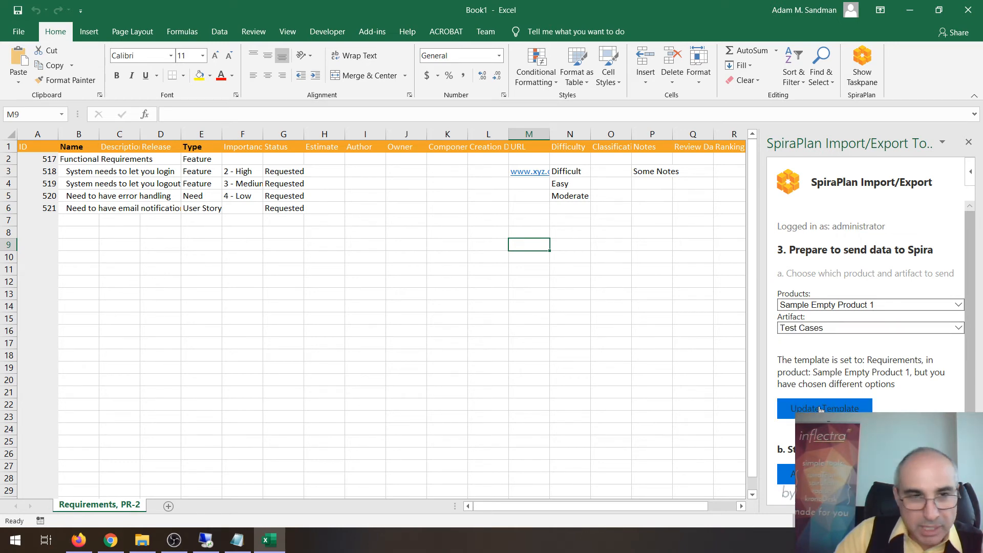
{"action": "left_click", "coordinate": [809, 253]}
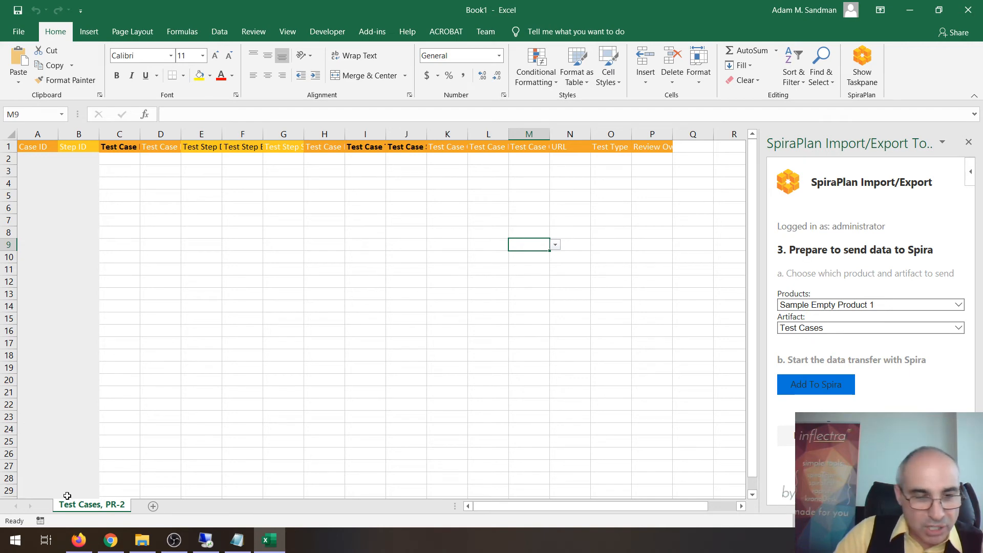
Step: Enter the test case name "Test that we can login to the application" in row 2
{"action": "left_click", "coordinate": [118, 161]}
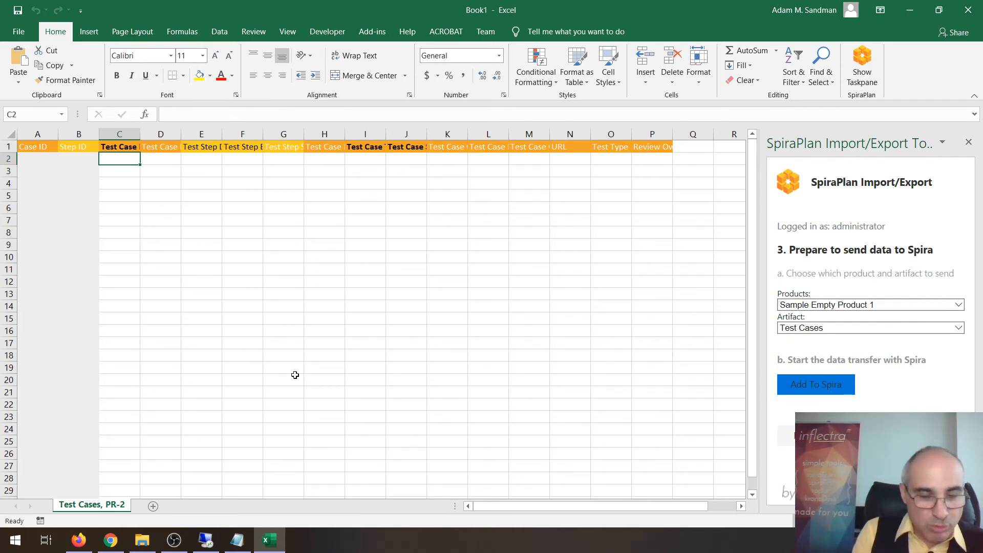
{"action": "type", "text": "T"}
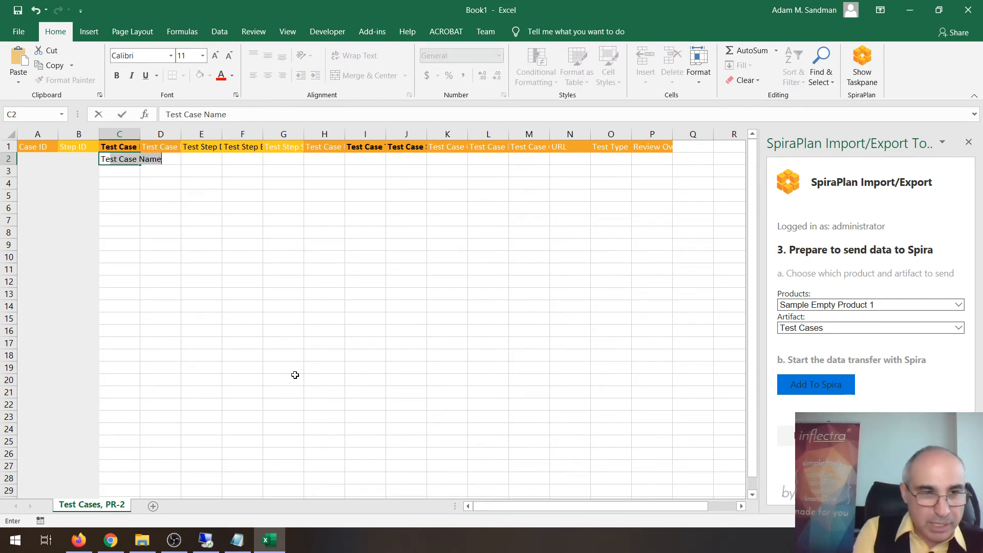
{"action": "type", "text": "est that we can "}
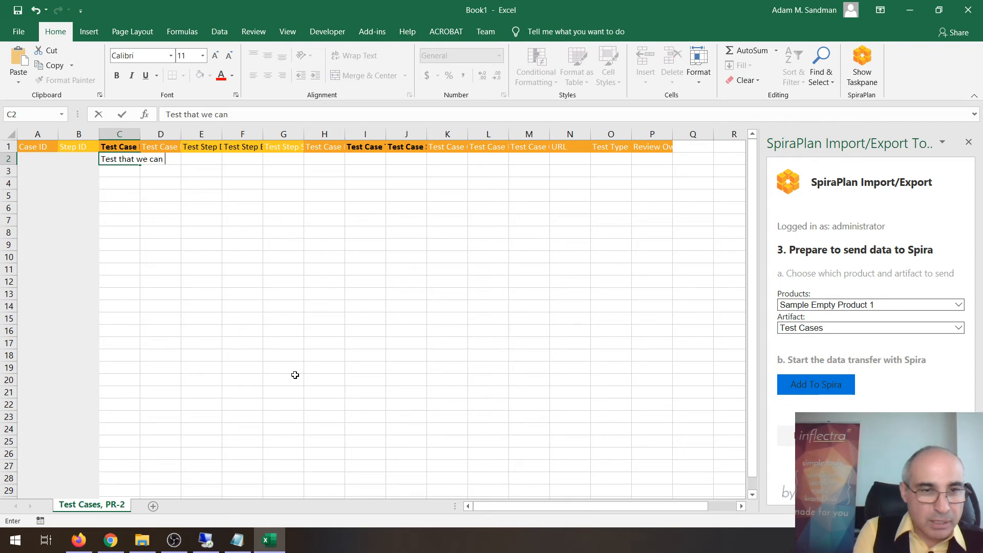
{"action": "type", "text": "login to the applic"}
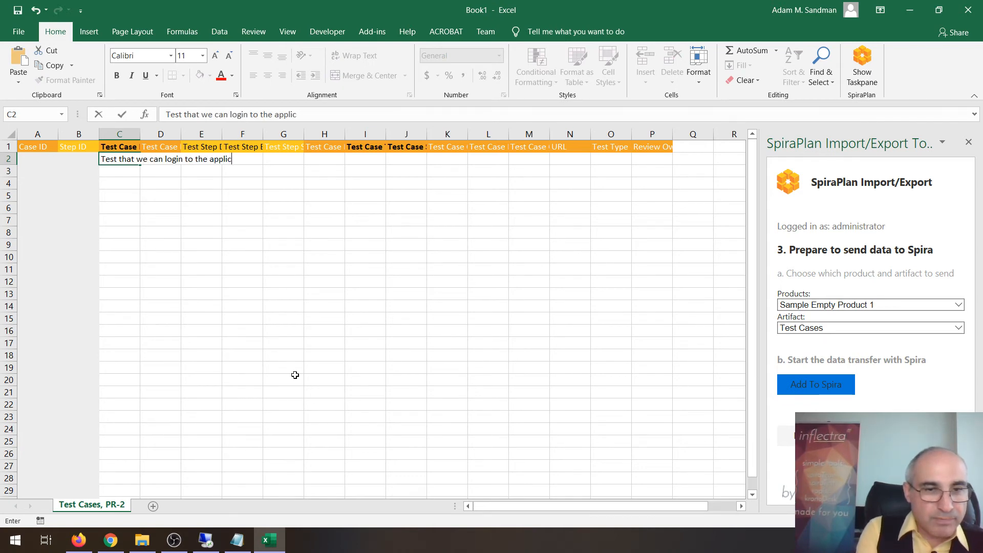
{"action": "type", "text": "ation"}
{"action": "key", "text": "Return"}
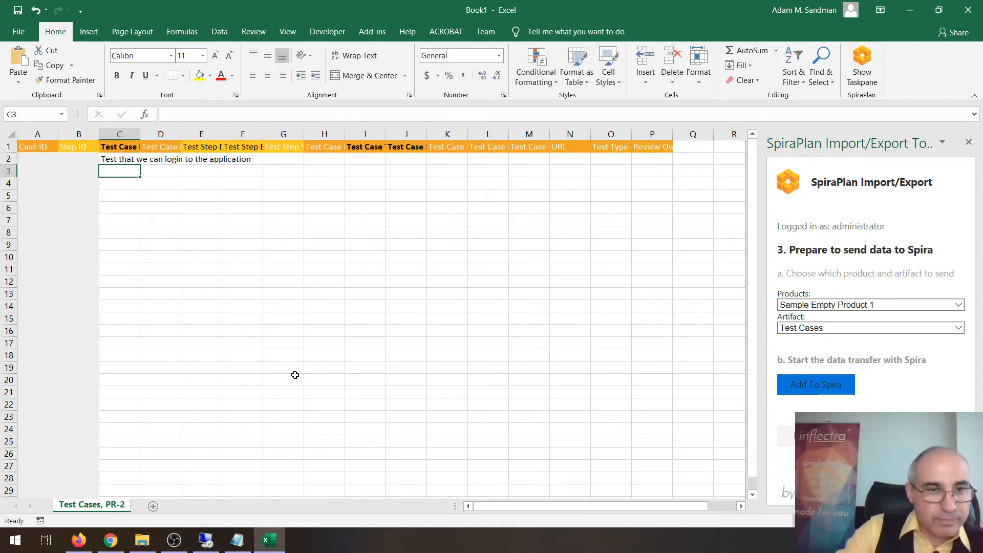
Step: Autofit the widths of columns C through P so the test case headings fit
{"action": "left_click", "coordinate": [169, 144]}
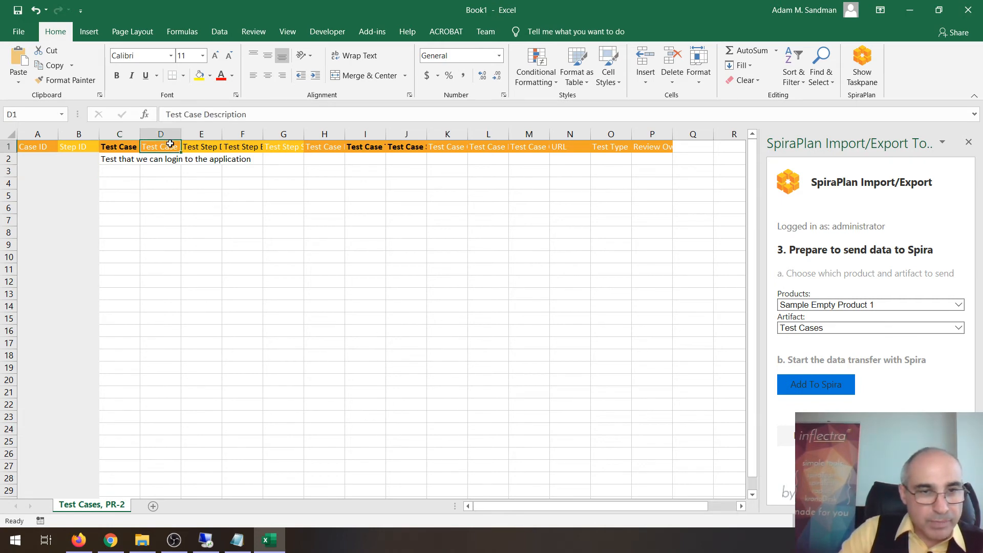
{"action": "left_click", "coordinate": [118, 135]}
{"action": "left_click_drag", "start_coordinate": [118, 134], "coordinate": [666, 134]}
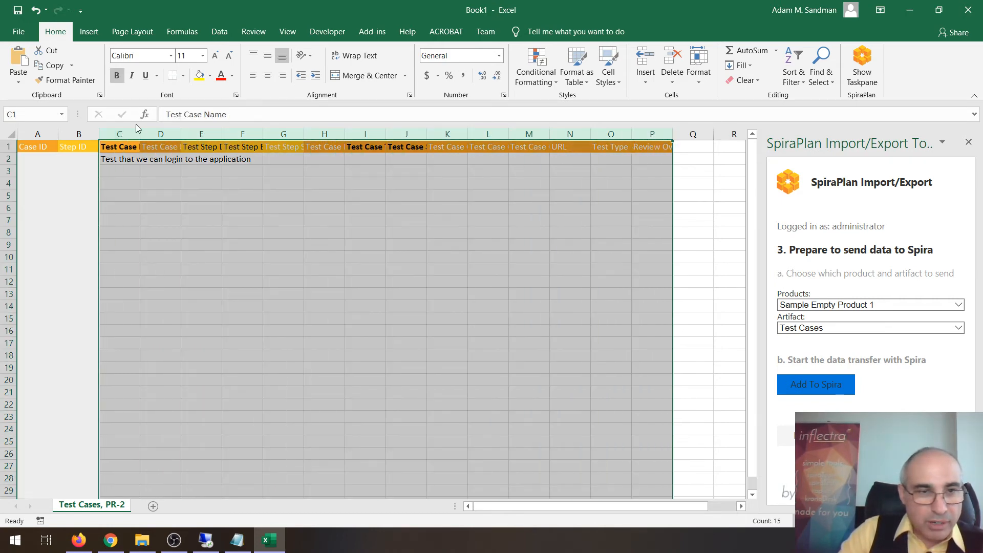
{"action": "double_click", "coordinate": [140, 127]}
{"action": "left_click", "coordinate": [259, 269]}
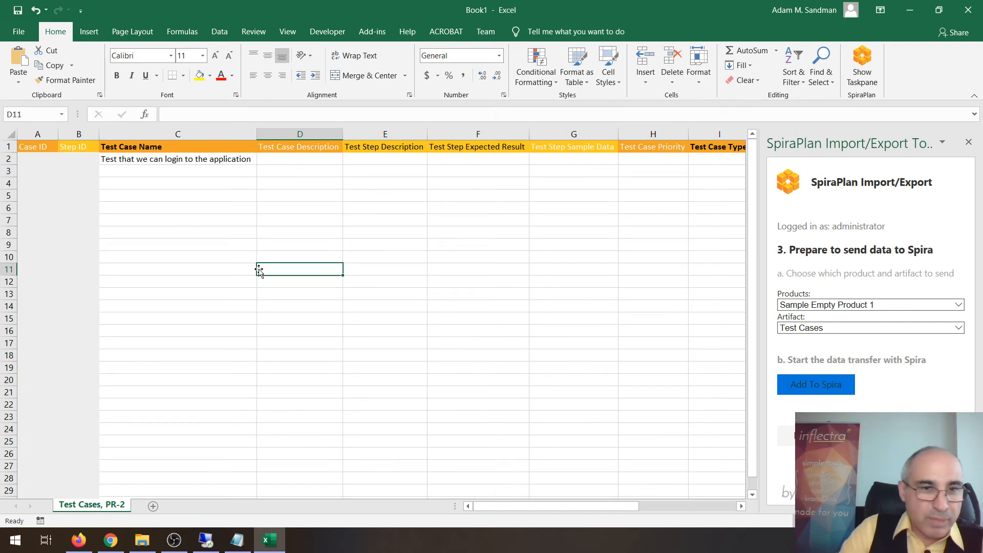
Step: In row 3, add a test step "Click on login button" with expected result "The login page appears"
{"action": "key", "text": "Up"}
{"action": "key", "text": "Up"}
{"action": "key", "text": "Up"}
{"action": "key", "text": "Up"}
{"action": "key", "text": "Up"}
{"action": "key", "text": "Up"}
{"action": "key", "text": "Up"}
{"action": "key", "text": "Up"}
{"action": "key", "text": "Up"}
{"action": "key", "text": "Left"}
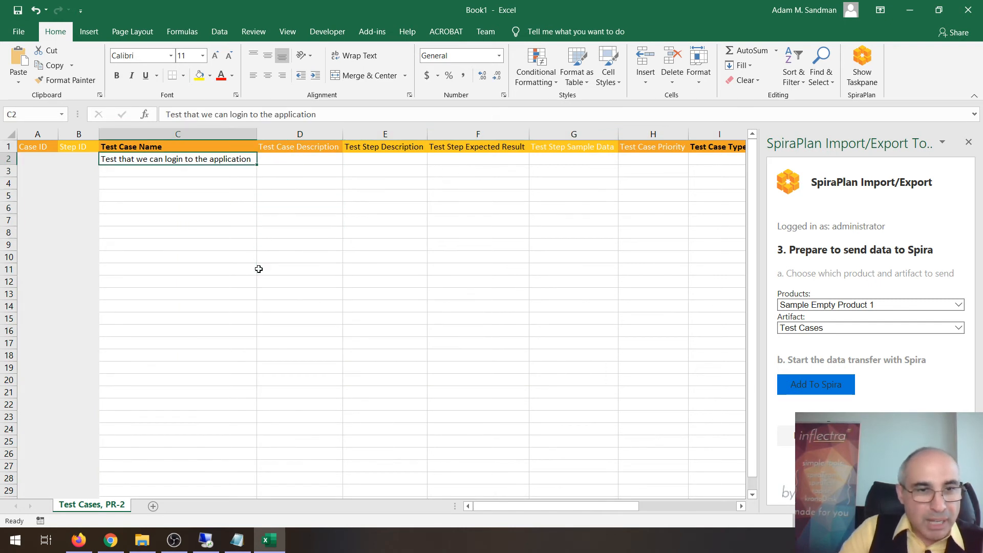
{"action": "key", "text": "Down"}
{"action": "key", "text": "Right"}
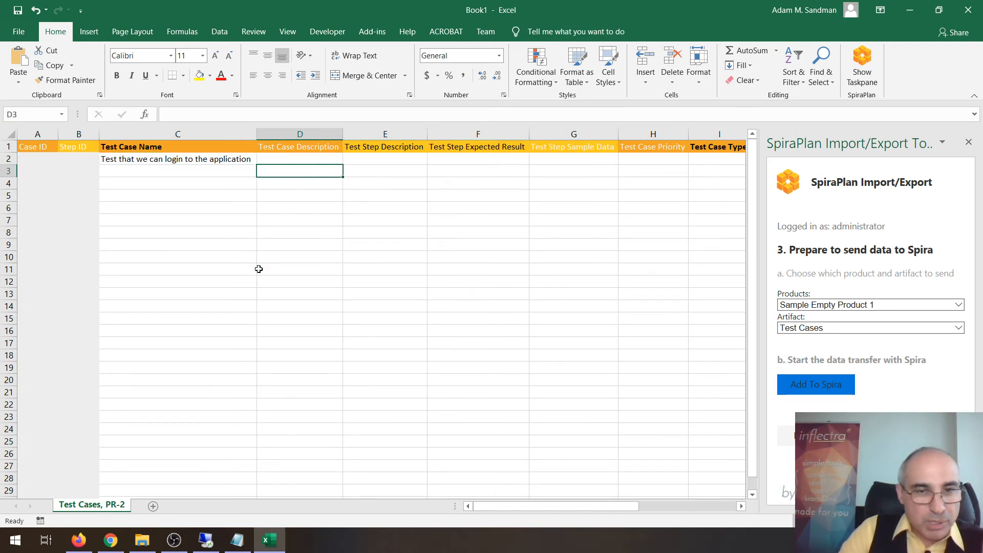
{"action": "key", "text": "Up"}
{"action": "key", "text": "Down"}
{"action": "key", "text": "Right"}
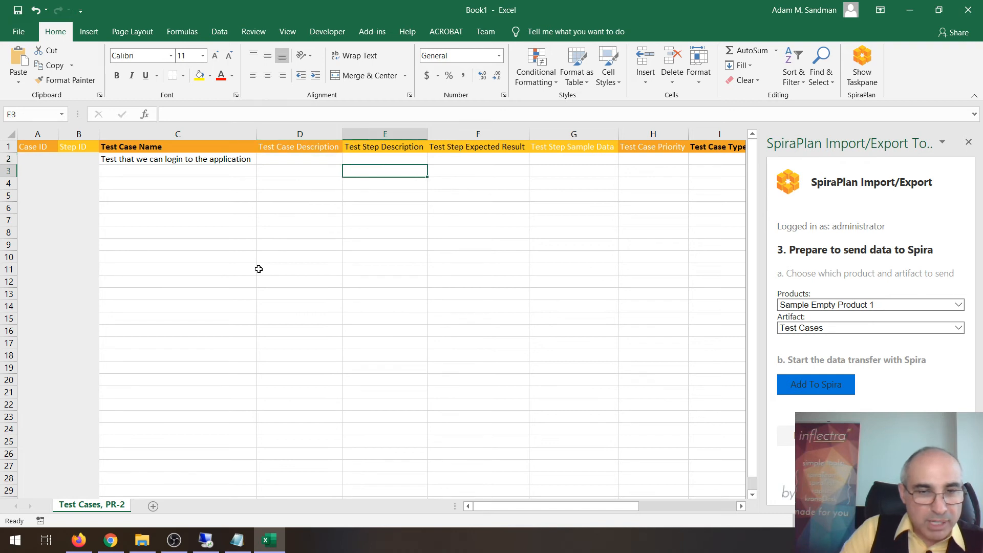
{"action": "type", "text": "Click o"}
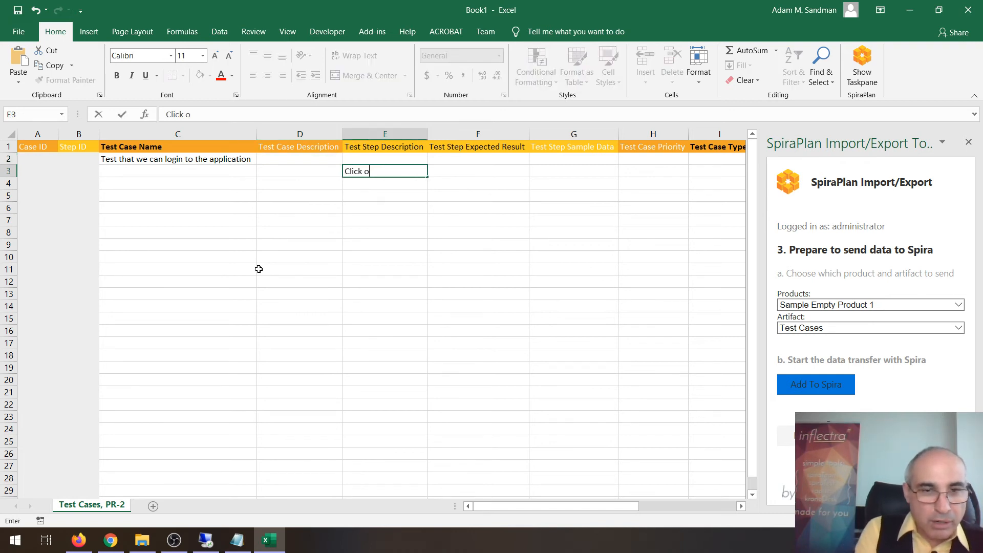
{"action": "type", "text": "n login butt"}
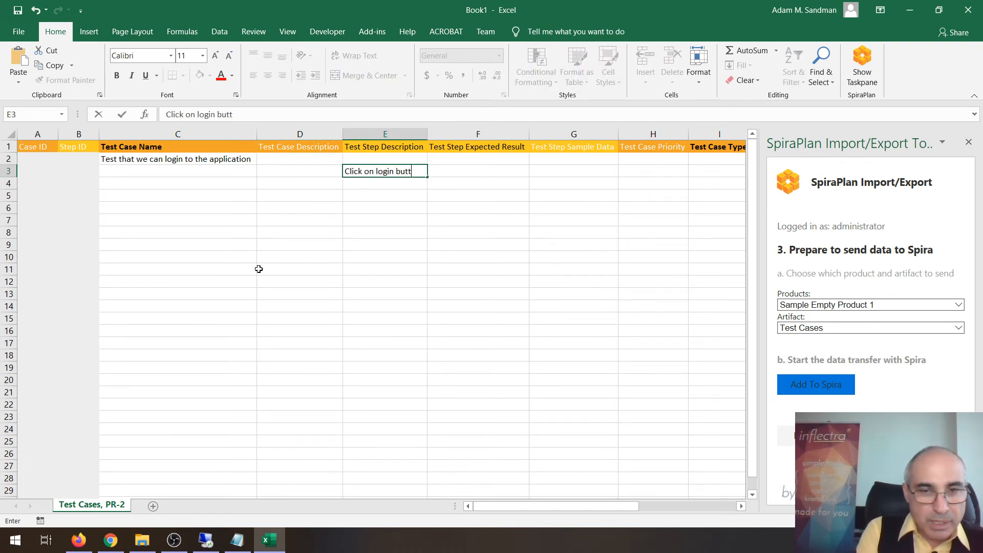
{"action": "type", "text": "on"}
{"action": "key", "text": "Tab"}
{"action": "type", "text": "The "}
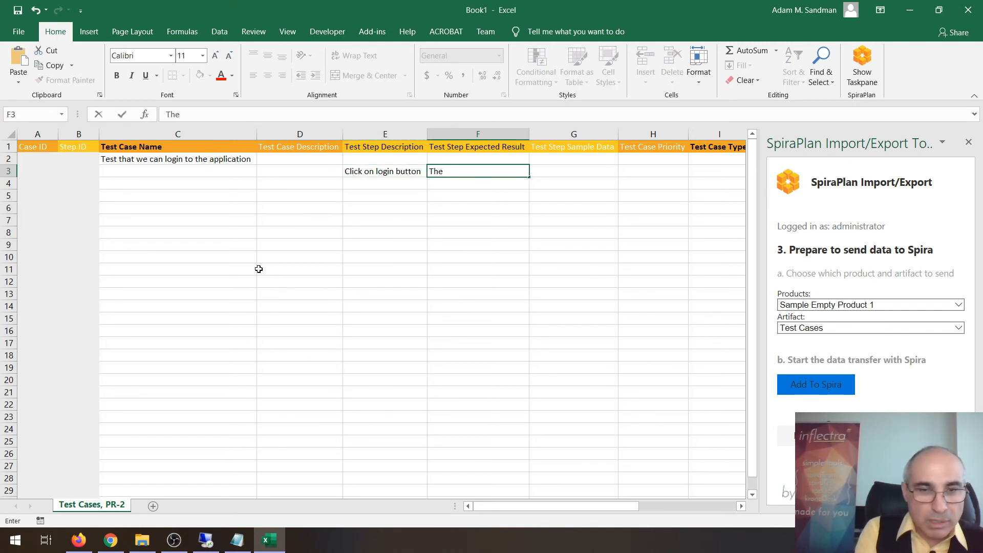
{"action": "type", "text": "login page appears"}
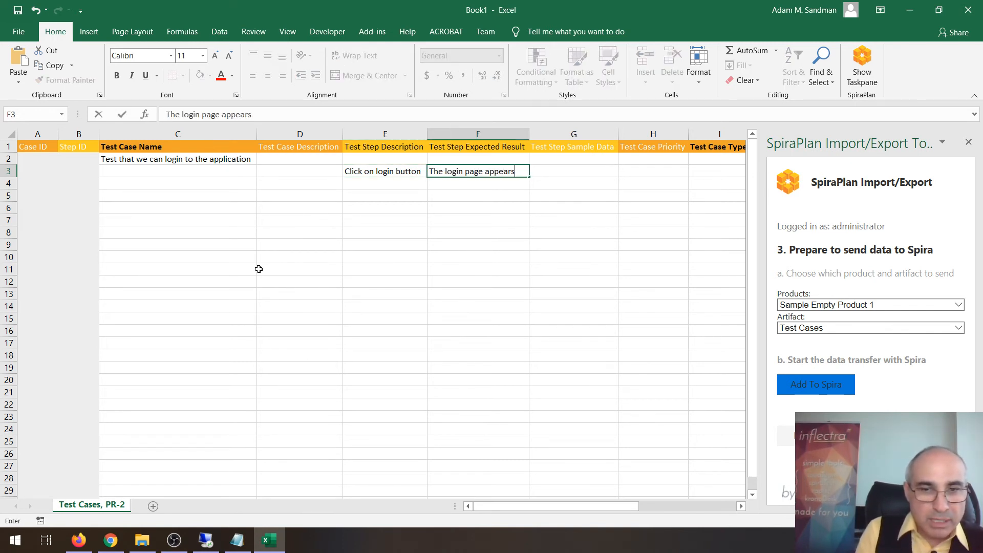
{"action": "key", "text": "Return"}
Step: In row 4, add a test step "Enter username and password" with expected result "Data is accepted"
{"action": "type", "text": "Enter use"}
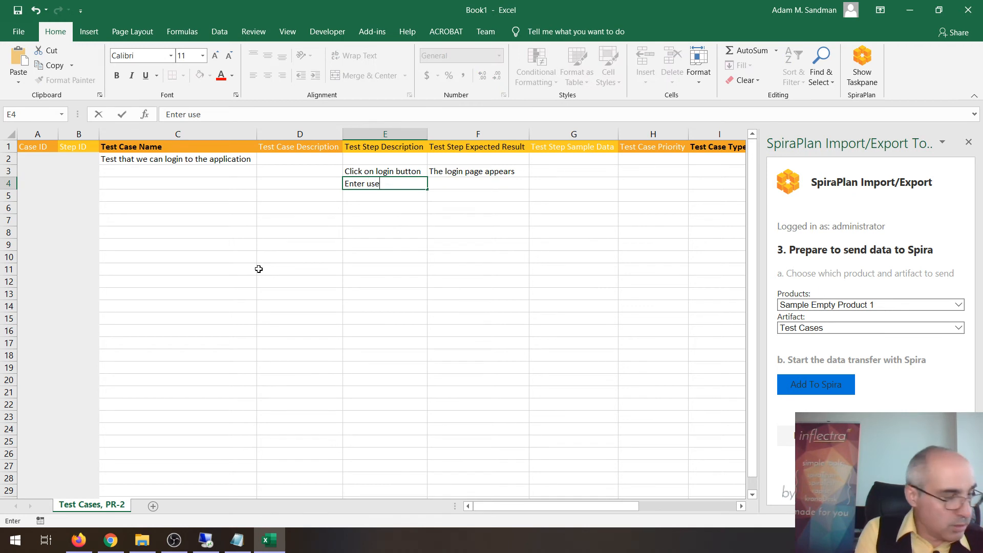
{"action": "type", "text": "rname and password"}
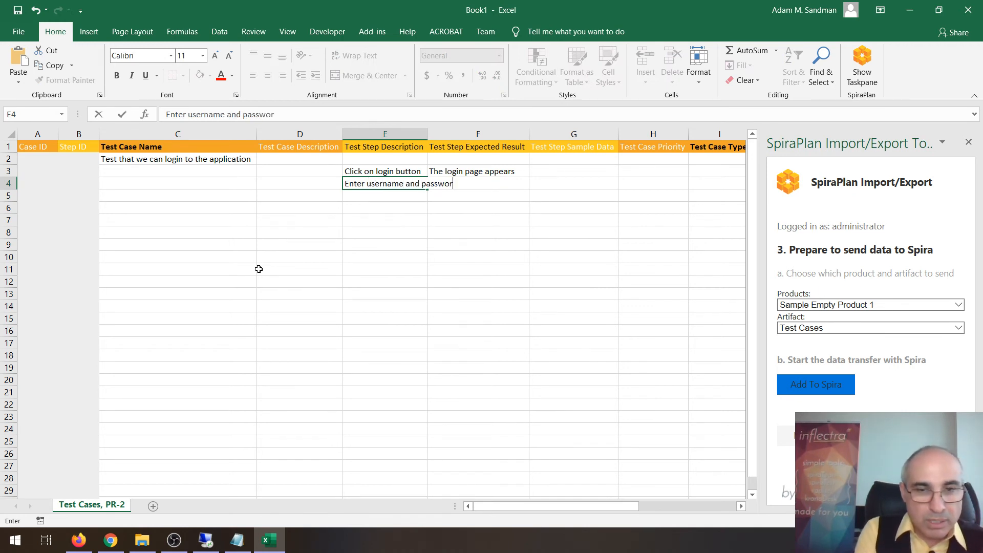
{"action": "key", "text": "Tab"}
{"action": "type", "text": "Td"}
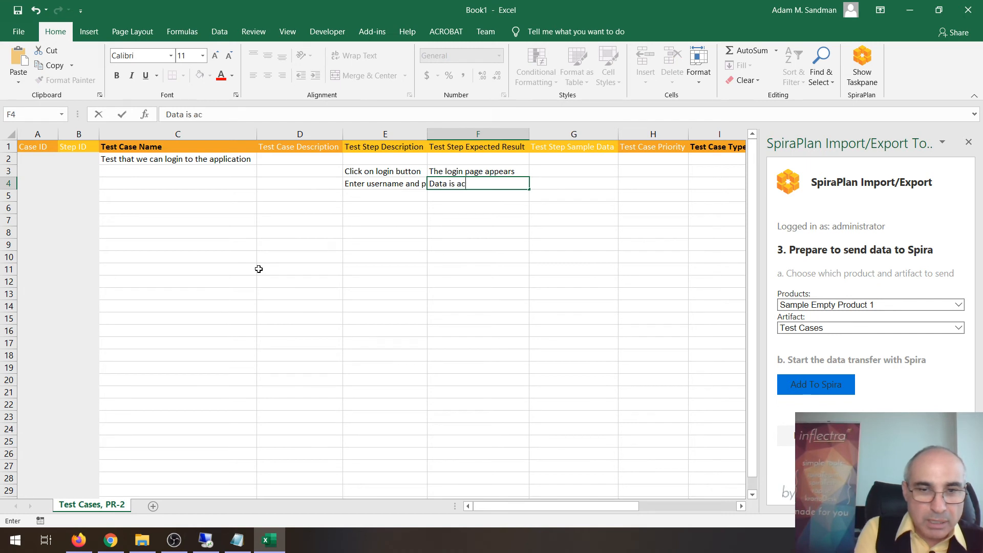
{"action": "key", "text": "Return"}
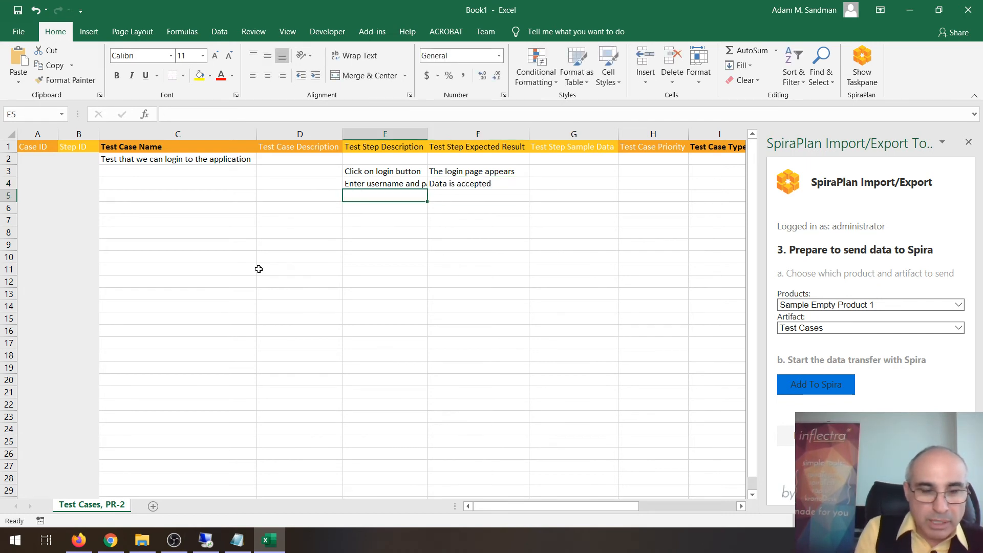
Step: In row 5, add a test step "Click Submit" with expected result "The user Is logged in"
{"action": "type", "text": "Click Submit"}
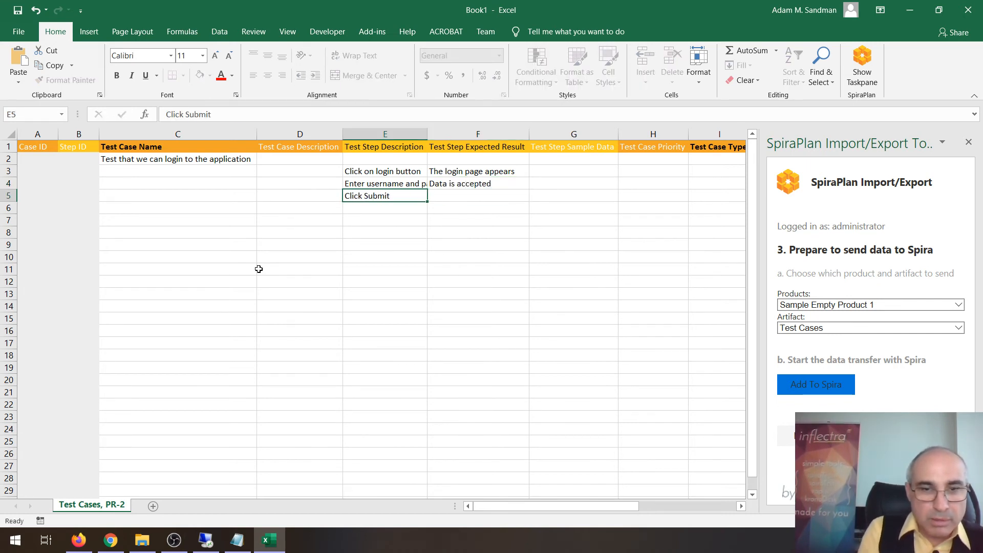
{"action": "key", "text": "Tab"}
{"action": "type", "text": "The useri"}
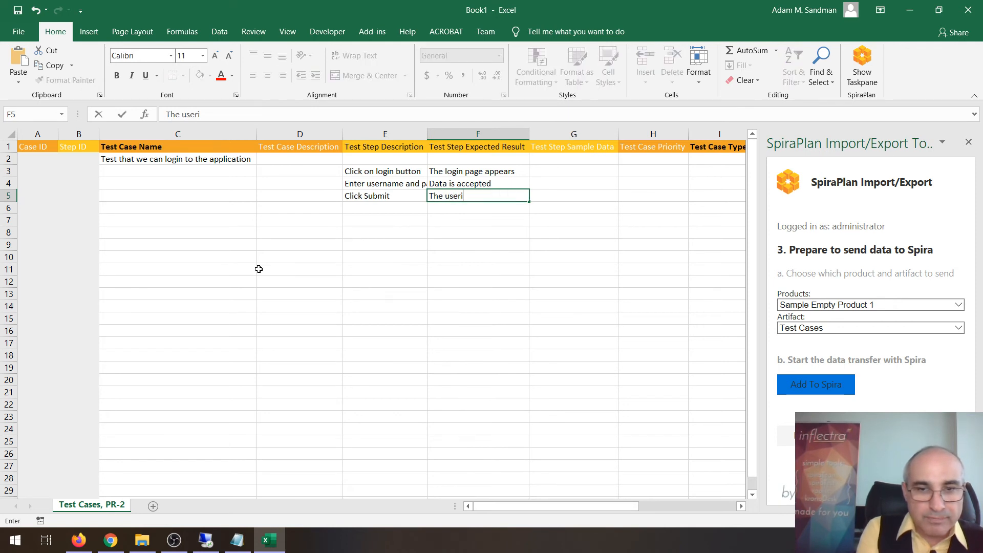
{"action": "key", "text": "BackSpace"}
{"action": "type", "text": "Is logged"}
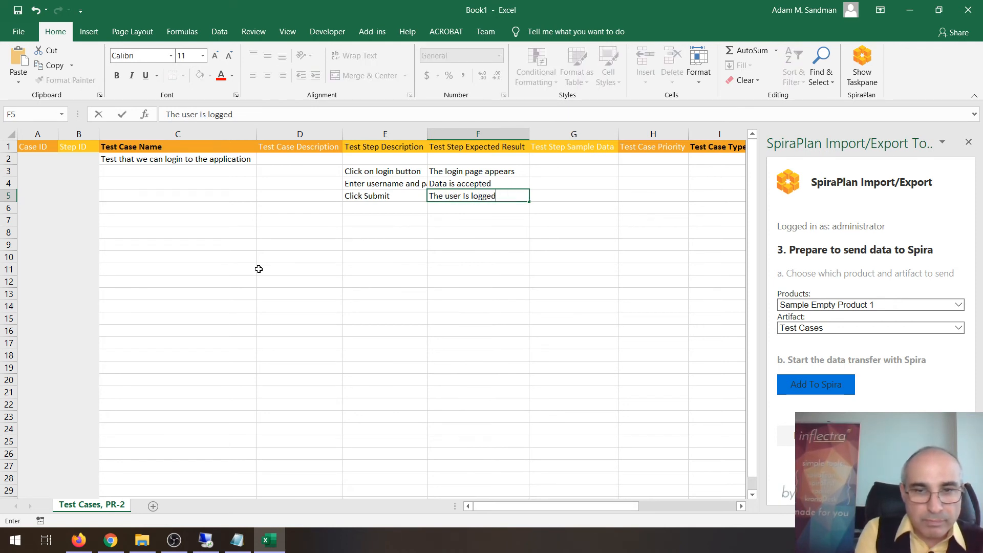
{"action": "type", "text": " in"}
{"action": "key", "text": "Return"}
Step: For the test case in row 2, set the type to Functional and the priority to 2 - High
{"action": "key", "text": "Up"}
{"action": "key", "text": "Up"}
{"action": "key", "text": "Up"}
{"action": "key", "text": "Up"}
{"action": "key", "text": "Right"}
{"action": "key", "text": "Right"}
{"action": "key", "text": "Right"}
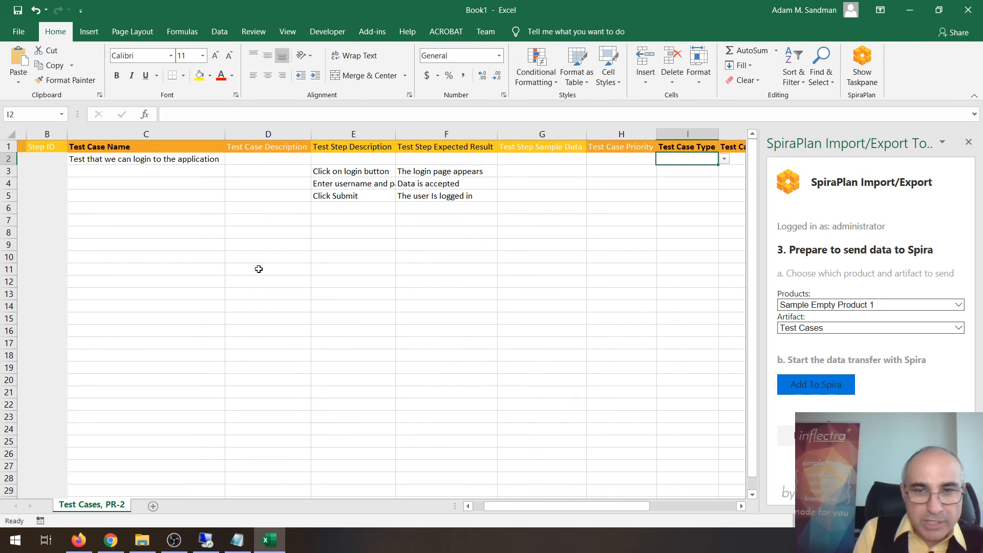
{"action": "left_click", "coordinate": [716, 160]}
{"action": "left_click", "coordinate": [680, 198]}
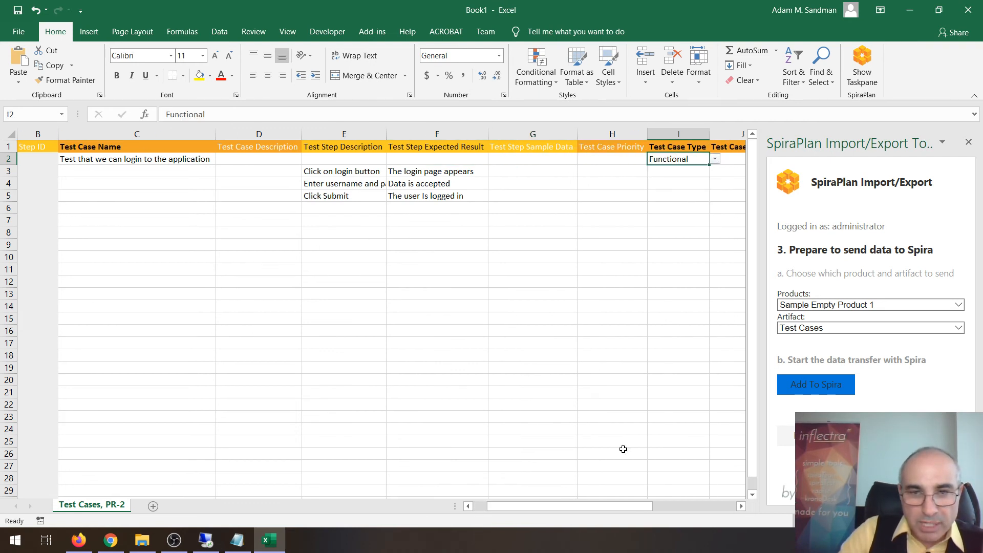
{"action": "left_click", "coordinate": [627, 161]}
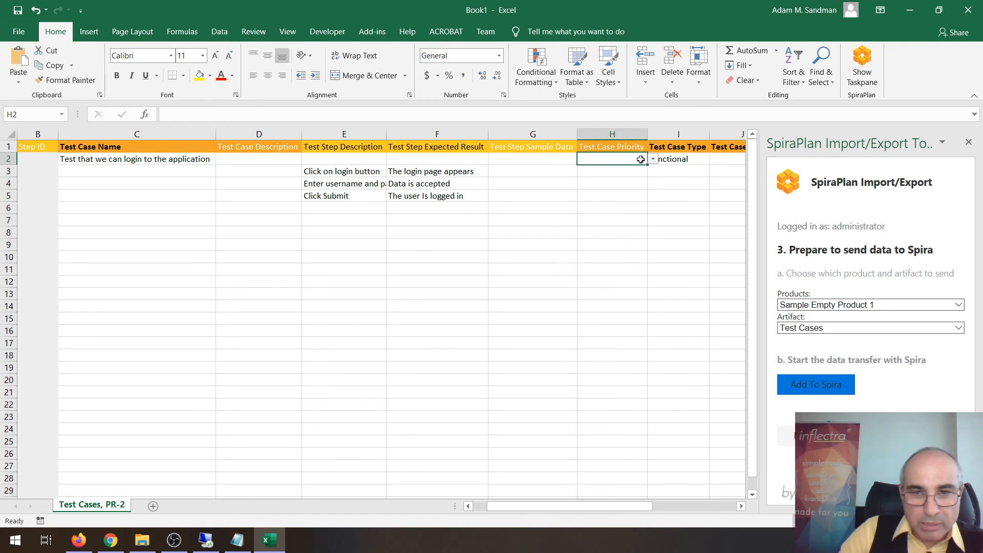
{"action": "left_click", "coordinate": [653, 159]}
{"action": "left_click", "coordinate": [594, 177]}
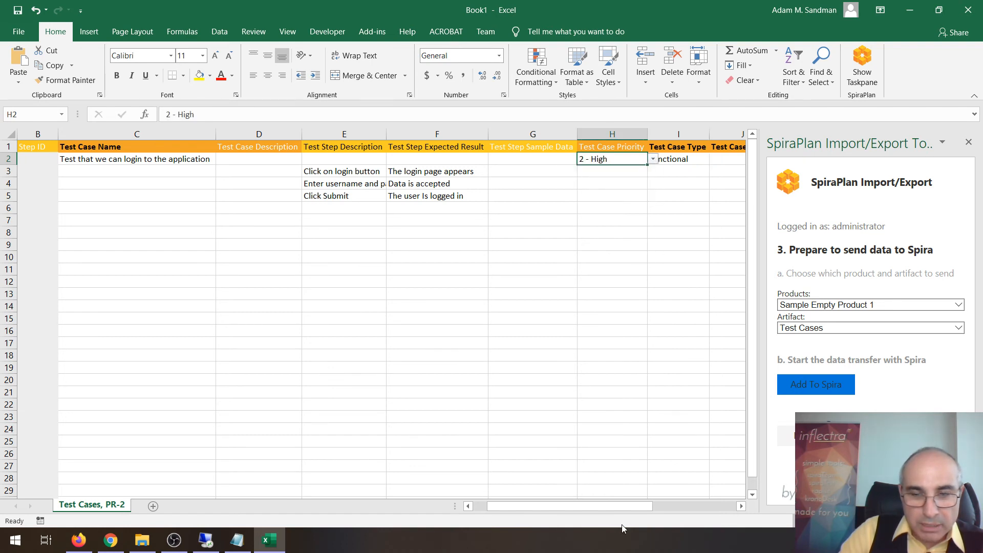
Step: Set the test case's status to Draft and its folder to Functional Tests in row 2
{"action": "left_click_drag", "start_coordinate": [621, 506], "coordinate": [675, 506]}
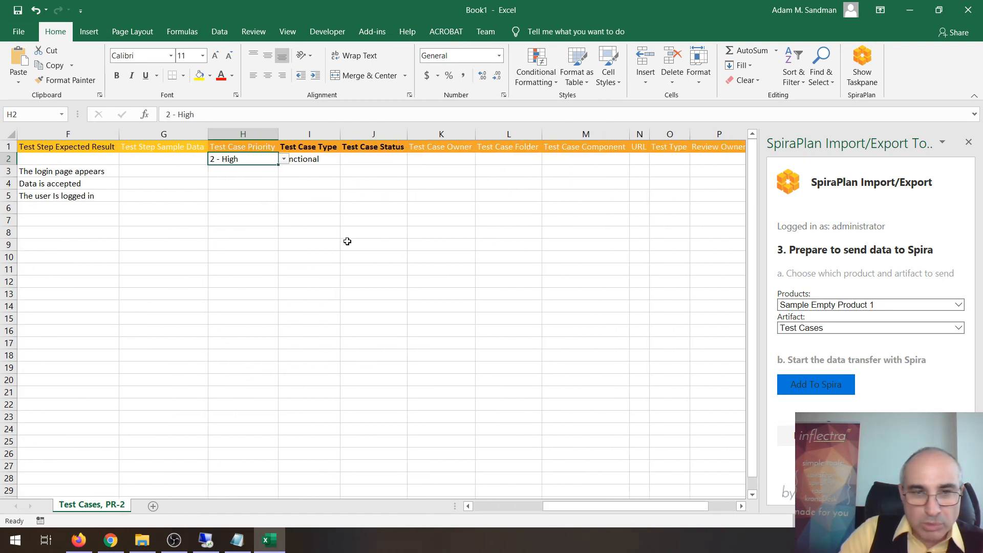
{"action": "left_click", "coordinate": [384, 160]}
{"action": "left_click", "coordinate": [413, 159]}
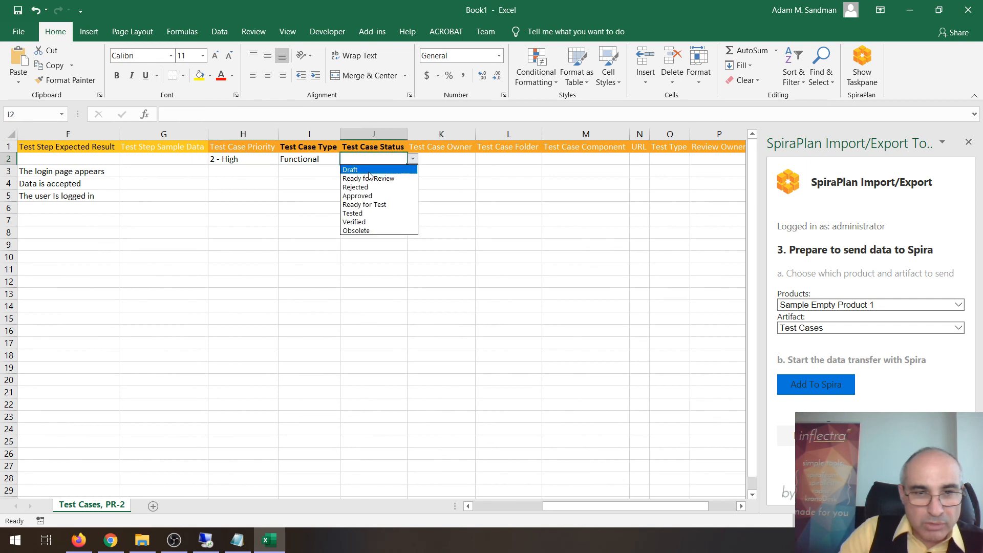
{"action": "left_click", "coordinate": [373, 168]}
{"action": "left_click", "coordinate": [482, 162]}
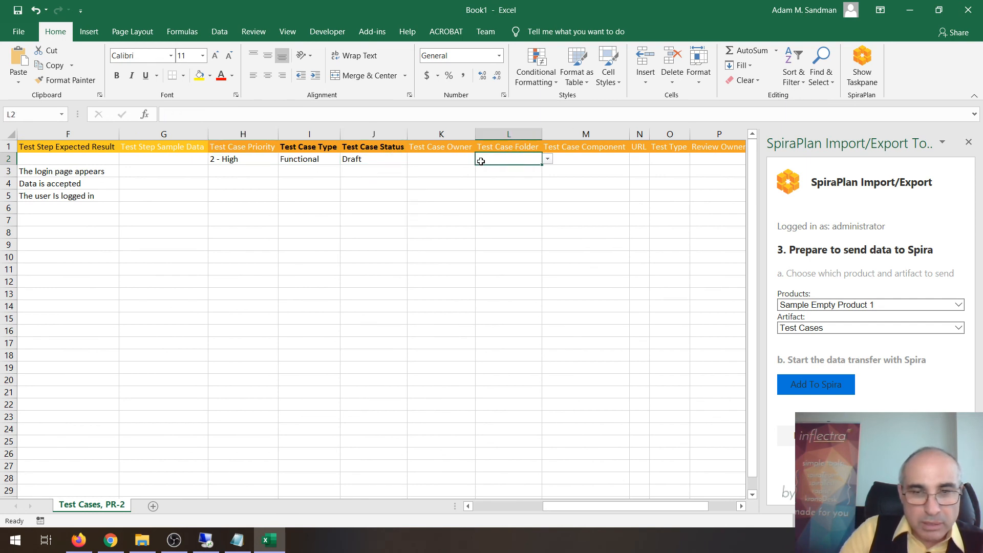
{"action": "left_click", "coordinate": [549, 160]}
{"action": "left_click", "coordinate": [517, 168]}
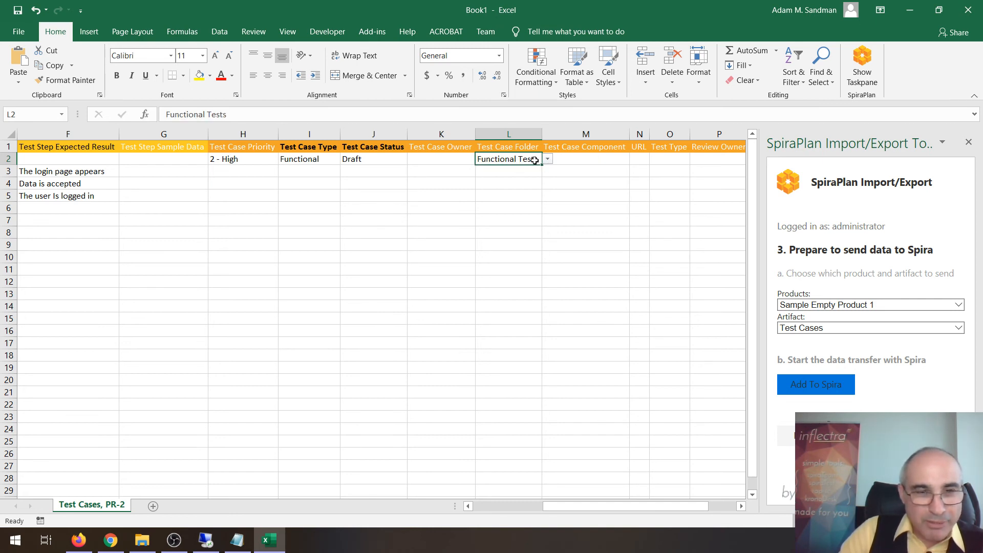
{"action": "left_click", "coordinate": [642, 159]}
{"action": "type", "text": "w"}
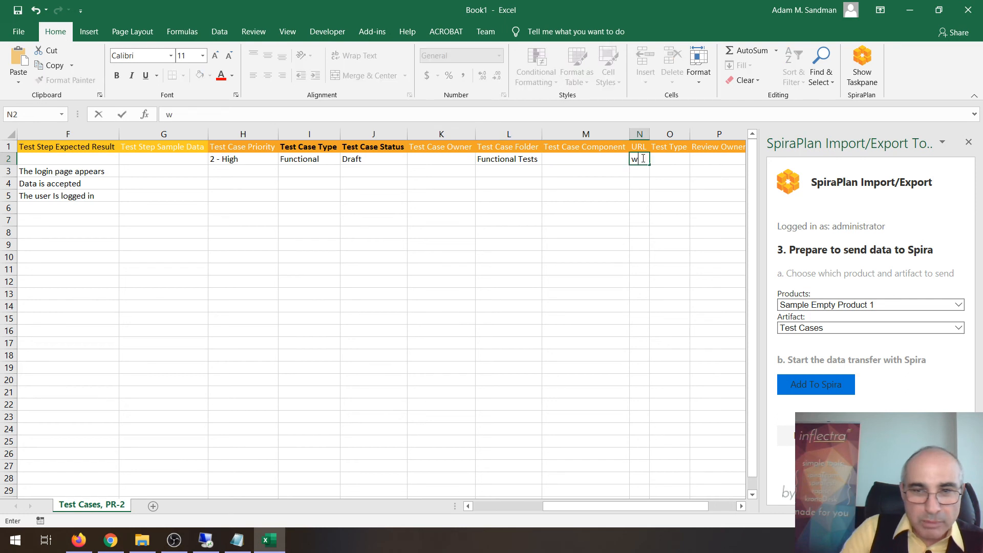
{"action": "type", "text": "ww.xyz.com"}
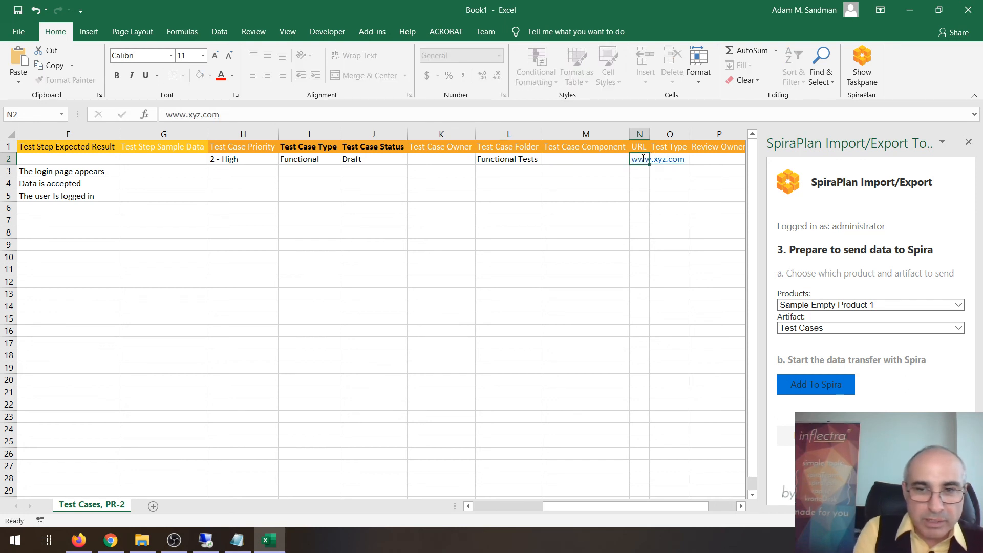
{"action": "key", "text": "Return"}
{"action": "key", "text": "Left"}
{"action": "key", "text": "Left"}
{"action": "key", "text": "Left"}
{"action": "key", "text": "Left"}
{"action": "key", "text": "Left"}
{"action": "key", "text": "Left"}
{"action": "key", "text": "Left"}
{"action": "key", "text": "Left"}
{"action": "key", "text": "Left"}
{"action": "key", "text": "Left"}
{"action": "key", "text": "Left"}
{"action": "key", "text": "Left"}
{"action": "key", "text": "Left"}
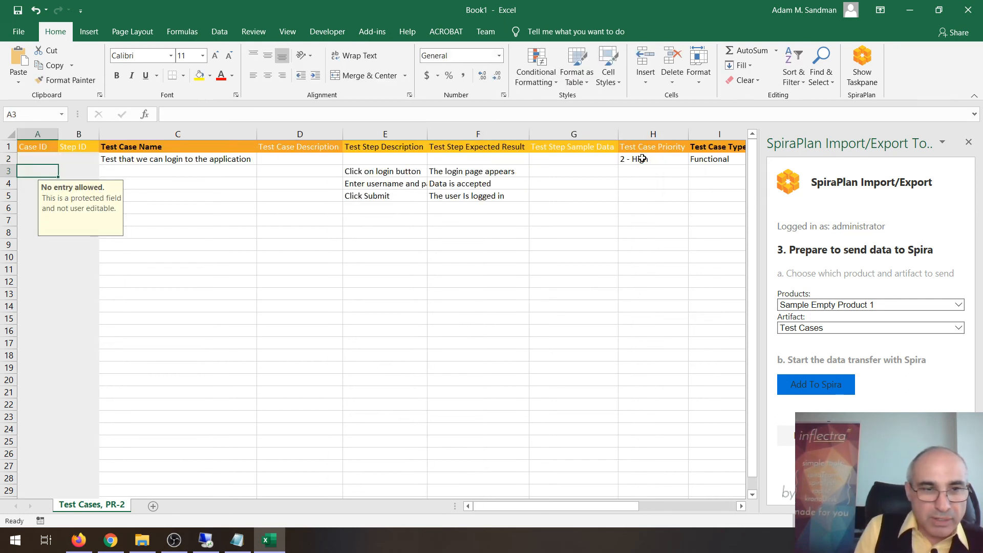
Step: Send the login test case and its three test steps from the sheet to Sample Empty Product 1 in Spira
{"action": "left_click", "coordinate": [630, 257]}
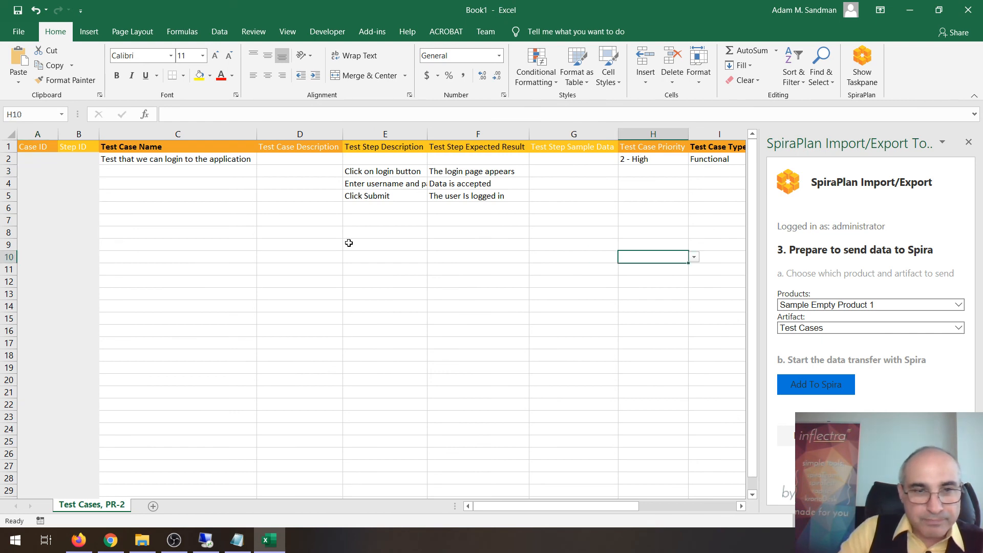
{"action": "left_click", "coordinate": [128, 159]}
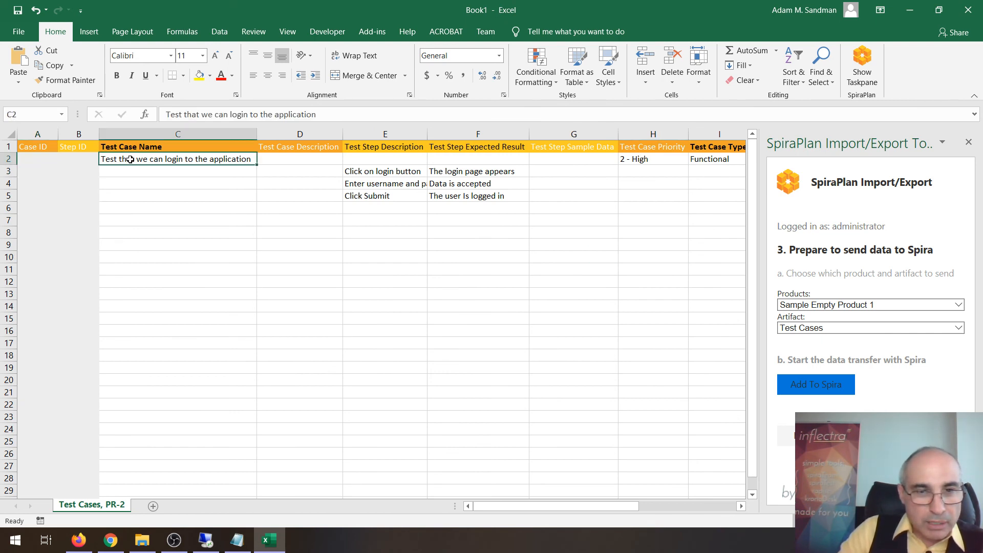
{"action": "left_click", "coordinate": [824, 385]}
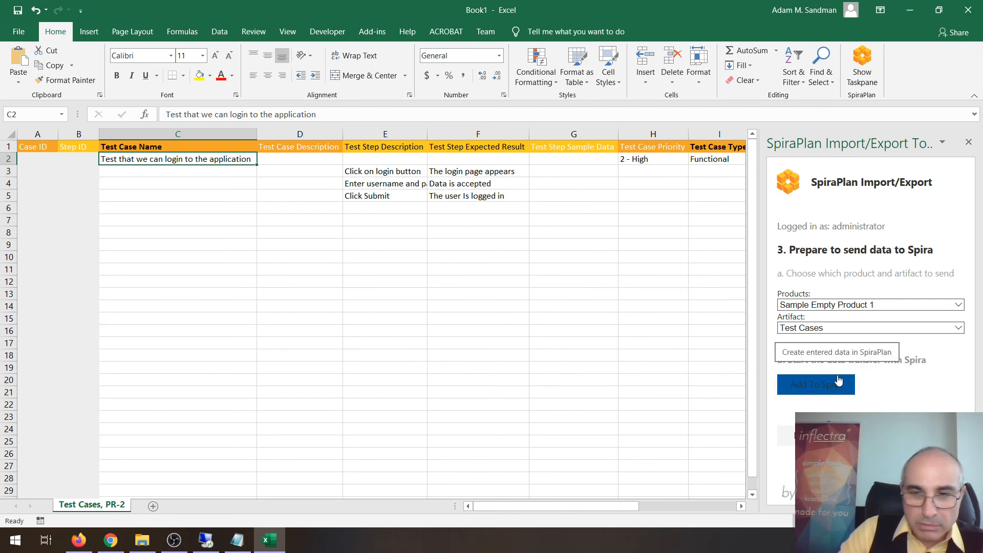
{"action": "left_click", "coordinate": [834, 385]}
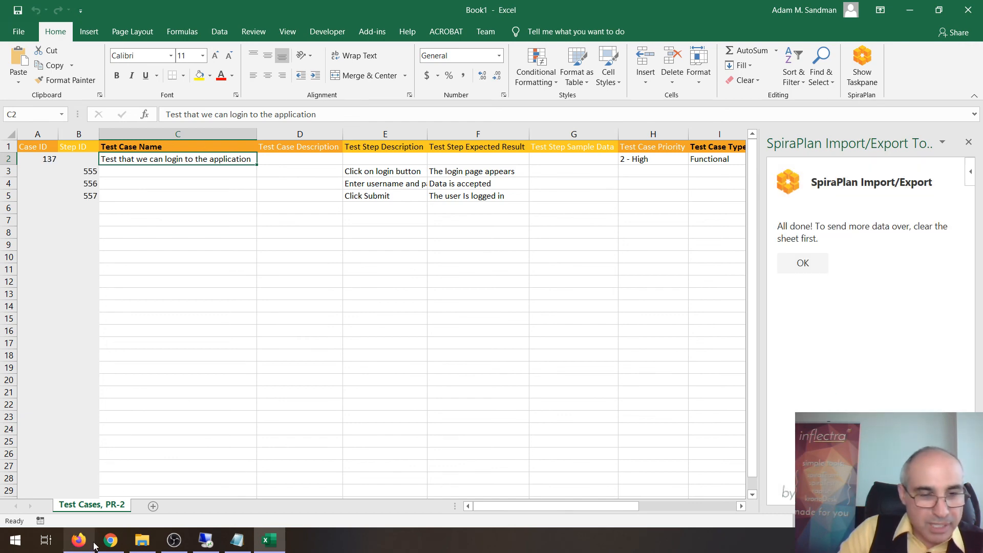
Step: Switch to SpiraPlan in Firefox, refresh the test case list, and open "Test that we can login to the application" to review its properties and test steps
{"action": "left_click", "coordinate": [79, 539]}
{"action": "left_click", "coordinate": [302, 105]}
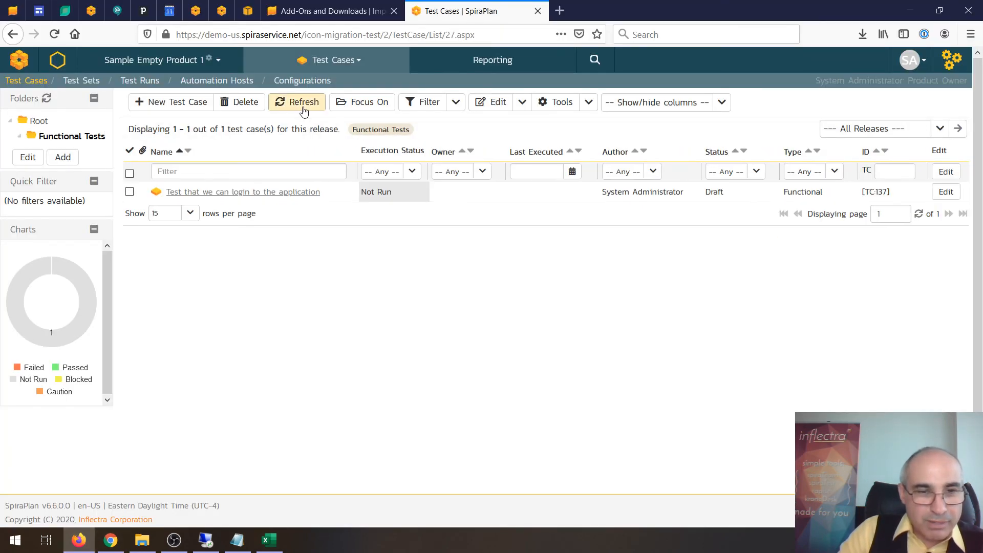
{"action": "left_click", "coordinate": [243, 192]}
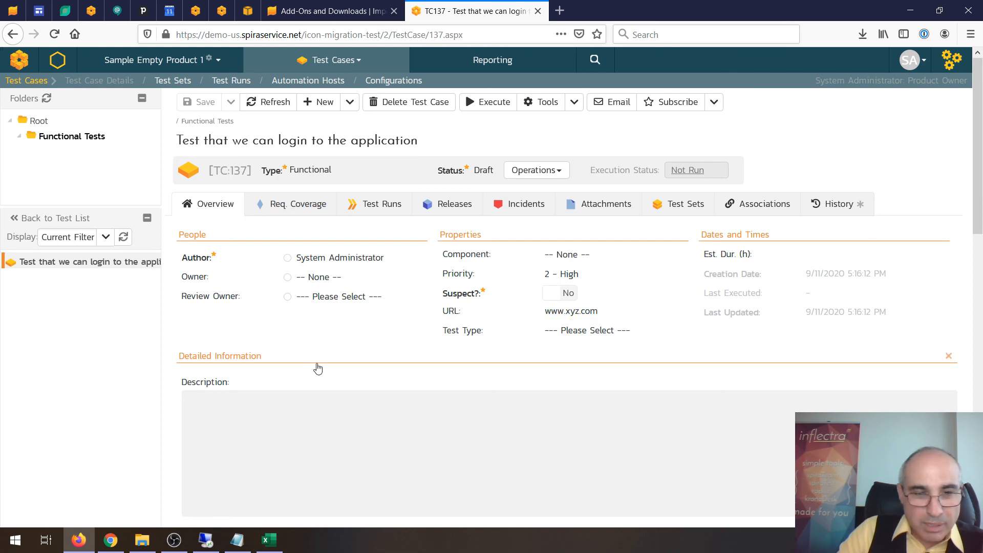
{"action": "scroll", "coordinate": [318, 366], "scroll_direction": "down", "scroll_amount": 5}
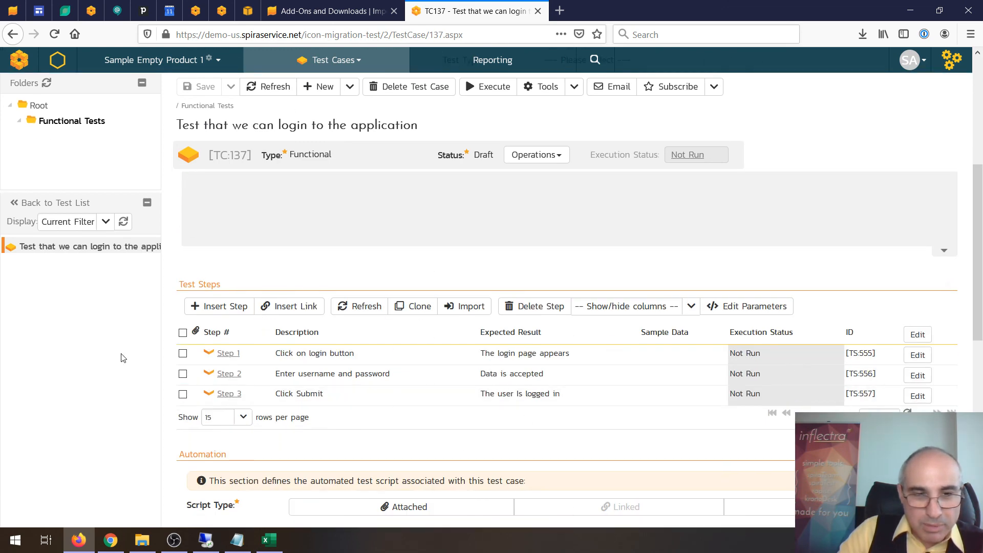
{"action": "scroll", "coordinate": [123, 358], "scroll_direction": "up", "scroll_amount": 5}
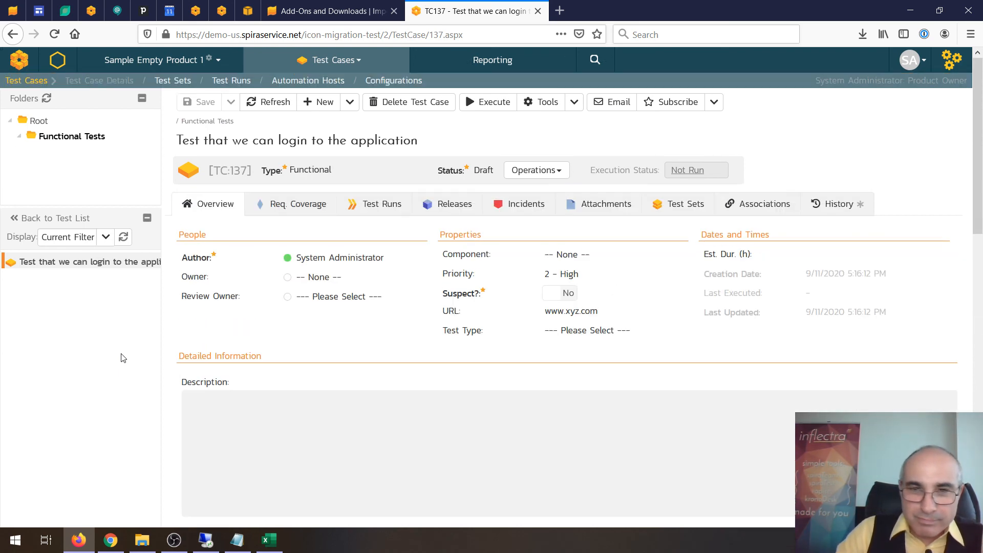